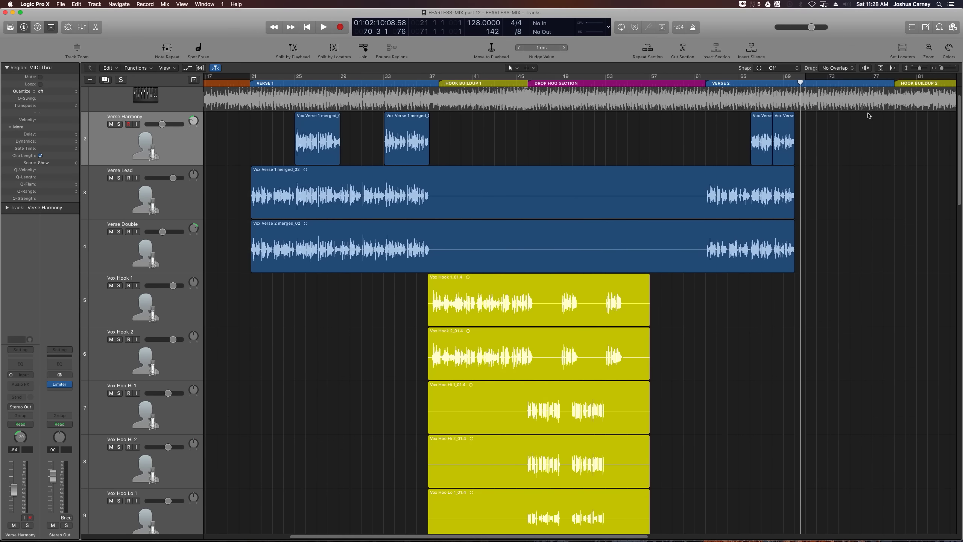
Select the four Verse Harmony regions and show the Bounce and Join commands available for them
click(924, 69)
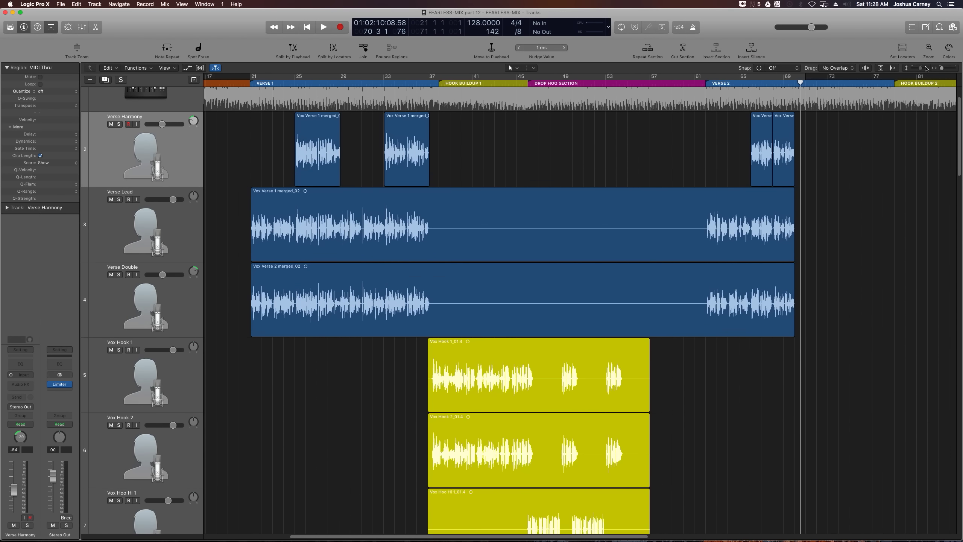
drag(853, 168, 300, 153)
right_click(319, 138)
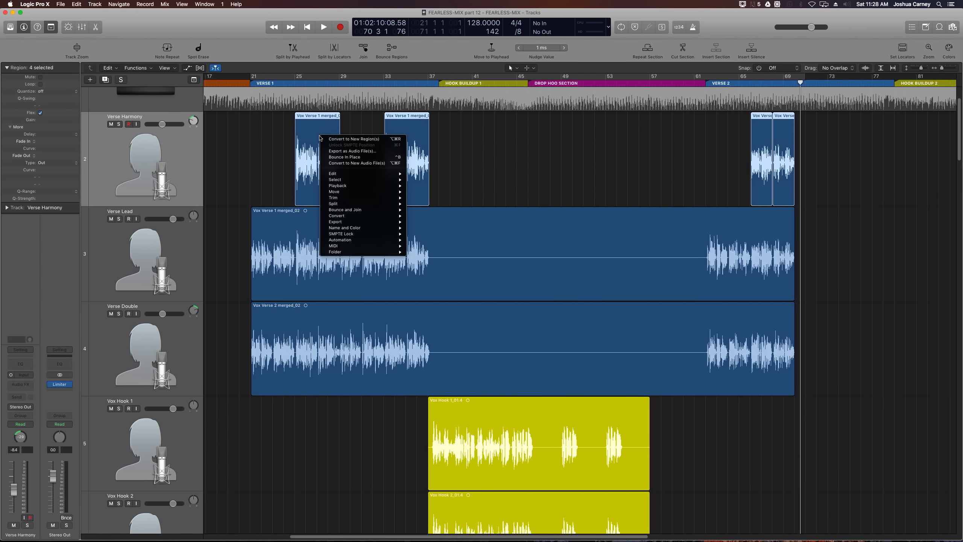
mouse_move(363, 210)
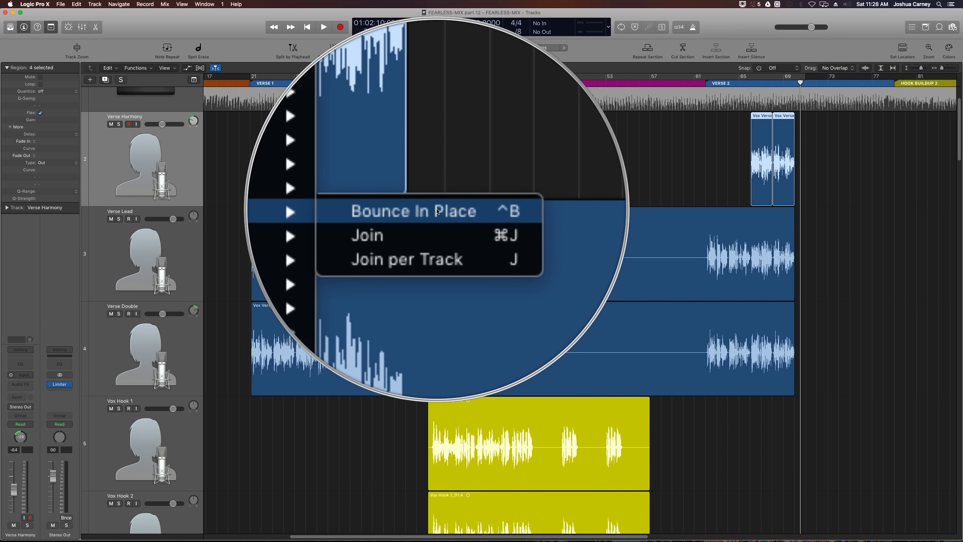
click(436, 212)
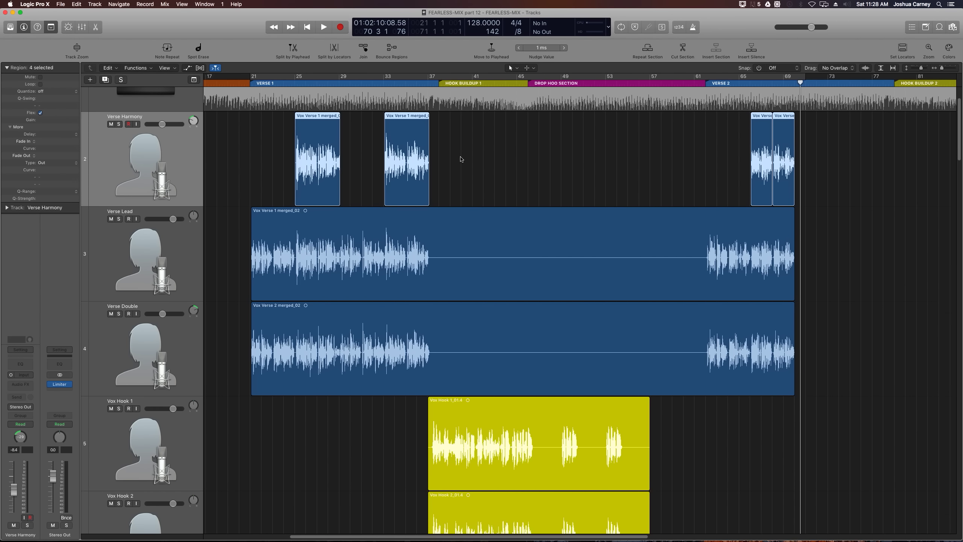
Cut out and delete the silent stretch of Verse Lead and Verse Double from about bar 38 to bar 61
click(461, 159)
drag(439, 245, 699, 354)
key(Delete)
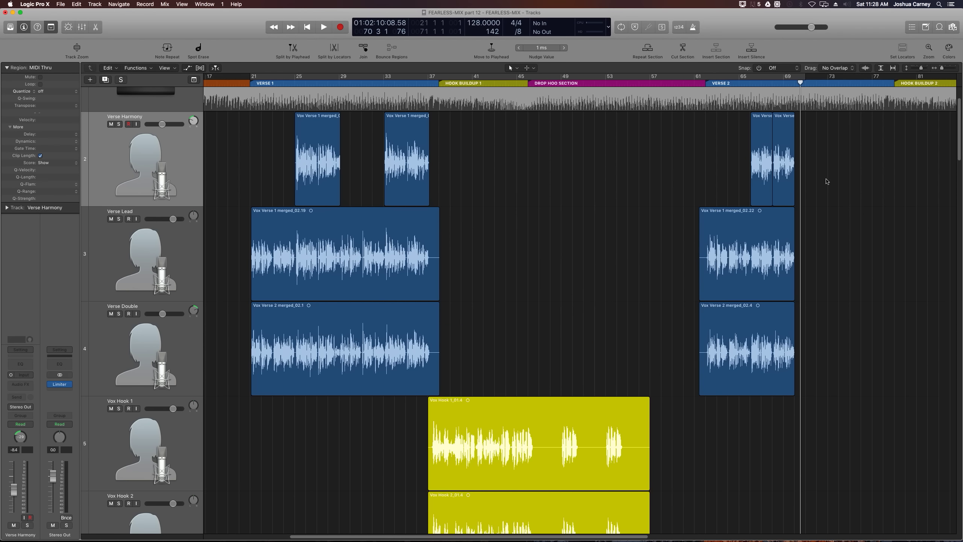
Join all Verse Harmony, Verse Lead and Verse Double regions into one continuous region per track, creating new audio files
drag(851, 175, 243, 367)
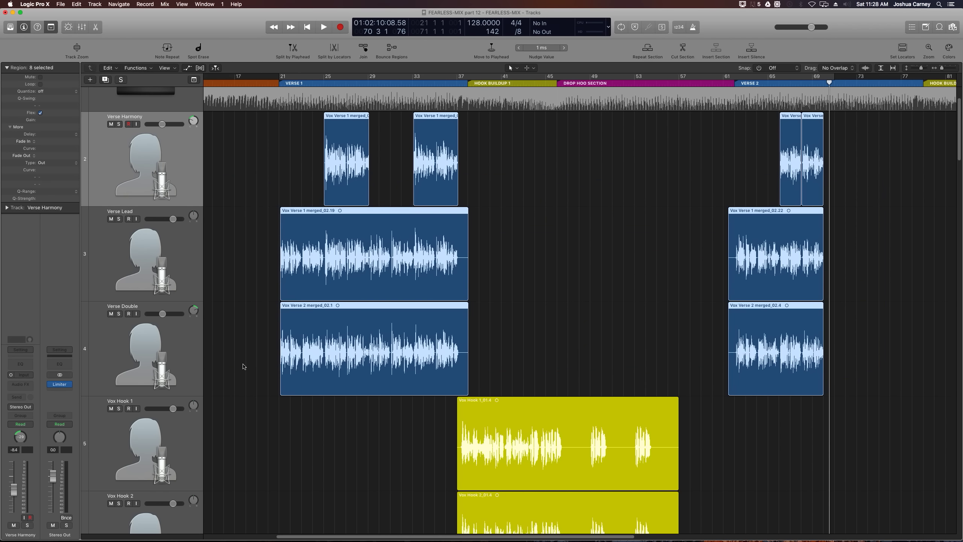
key(super+j)
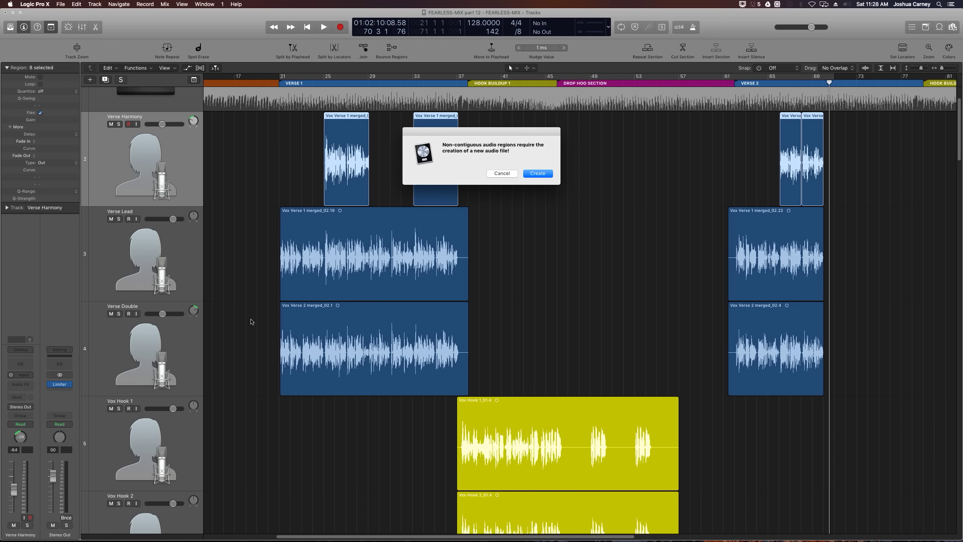
click(526, 174)
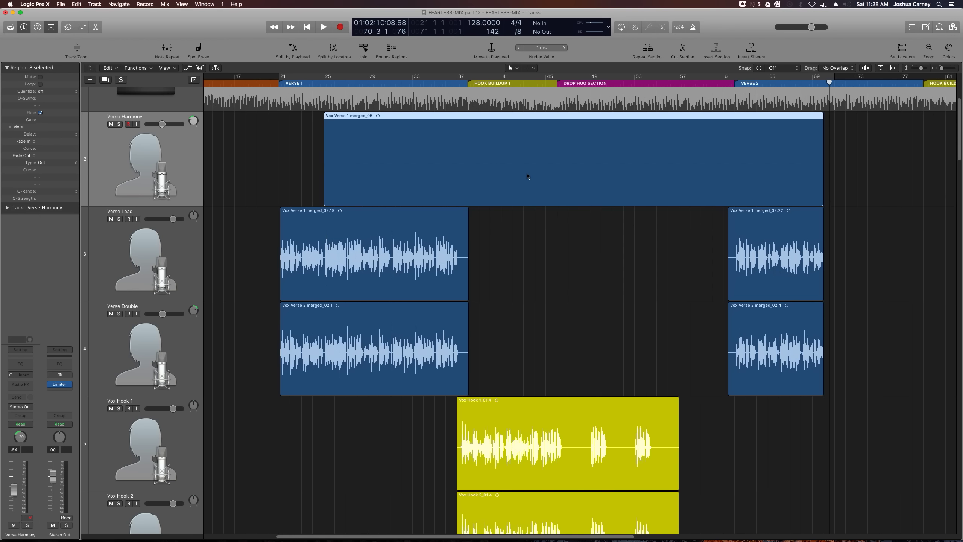
key(Down)
key(super+j)
click(527, 176)
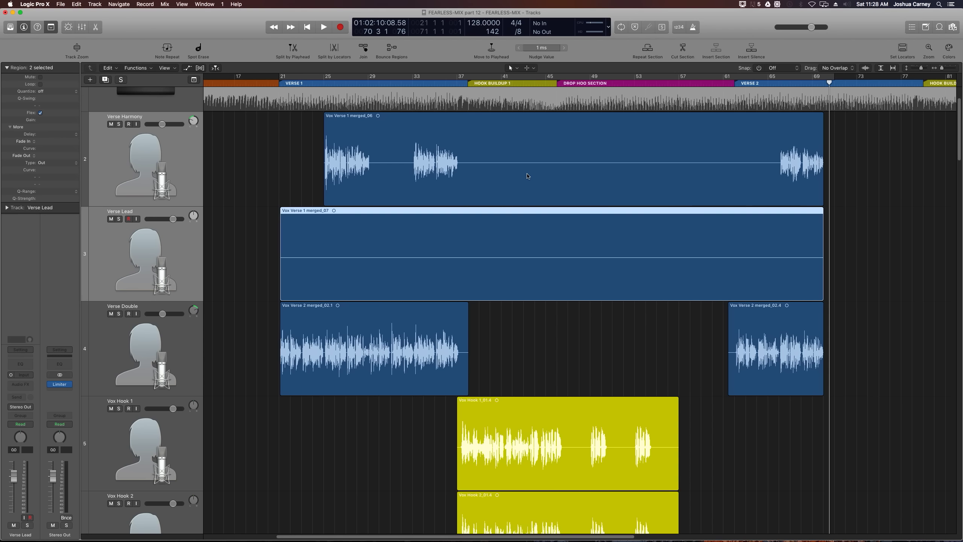
key(Down)
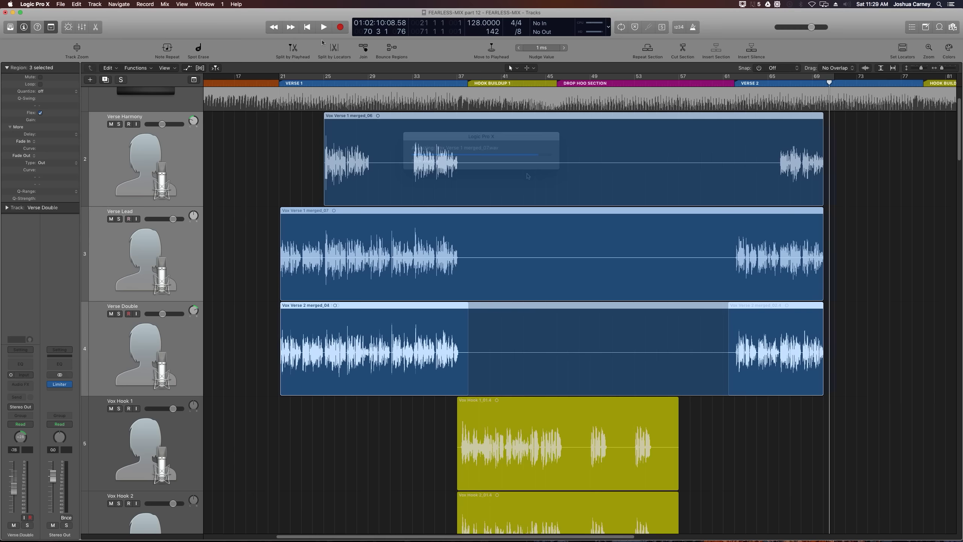
Switch off Flex on the Verse Harmony, Verse Lead and Verse Double tracks and hide the Flex view
click(200, 68)
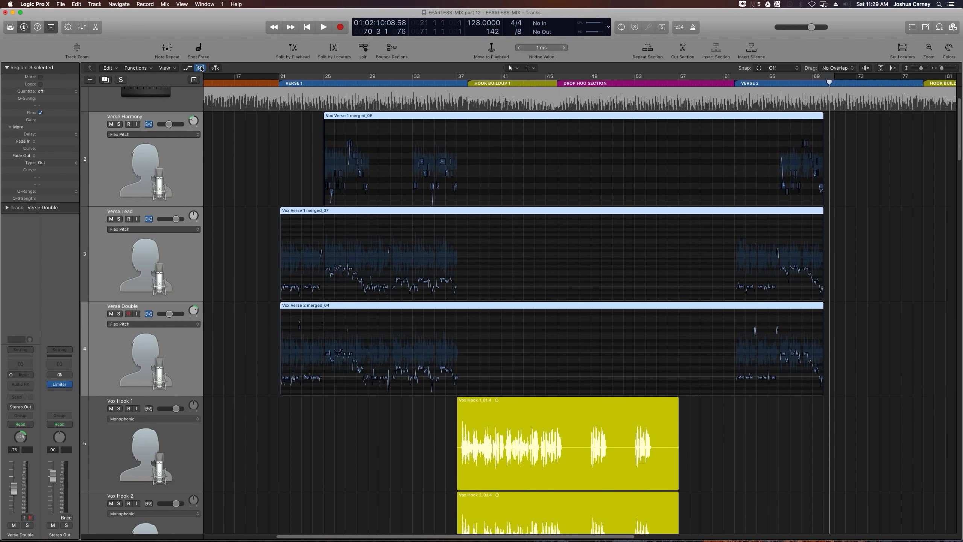
click(149, 124)
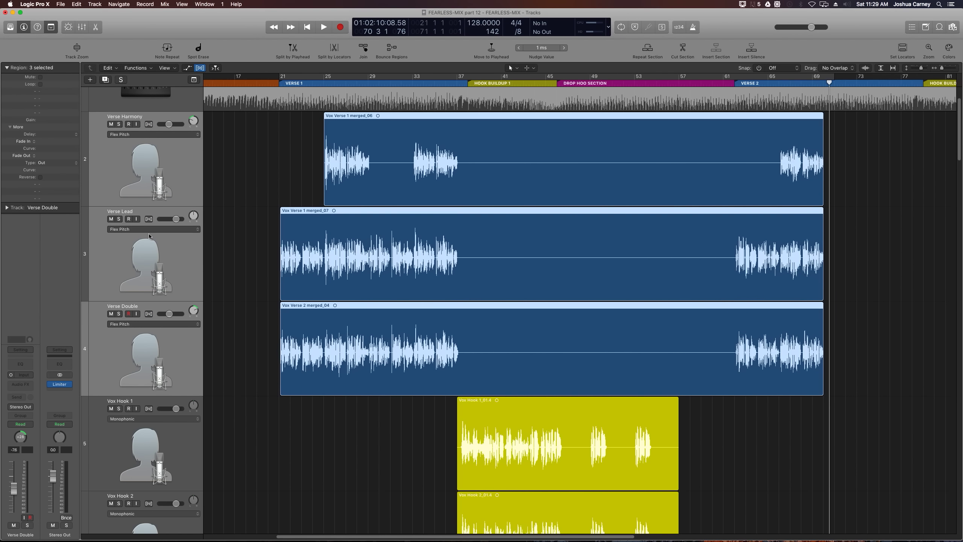
click(239, 220)
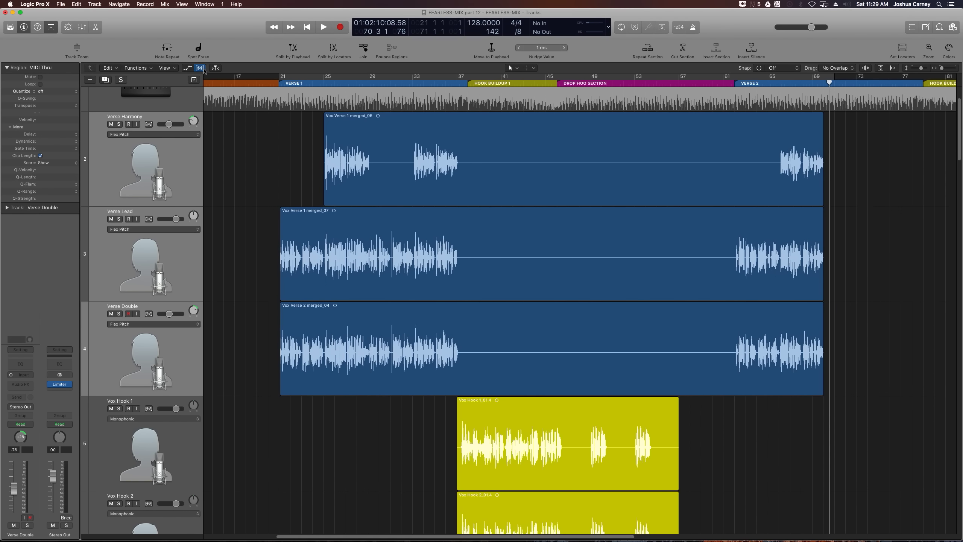
click(200, 68)
click(223, 172)
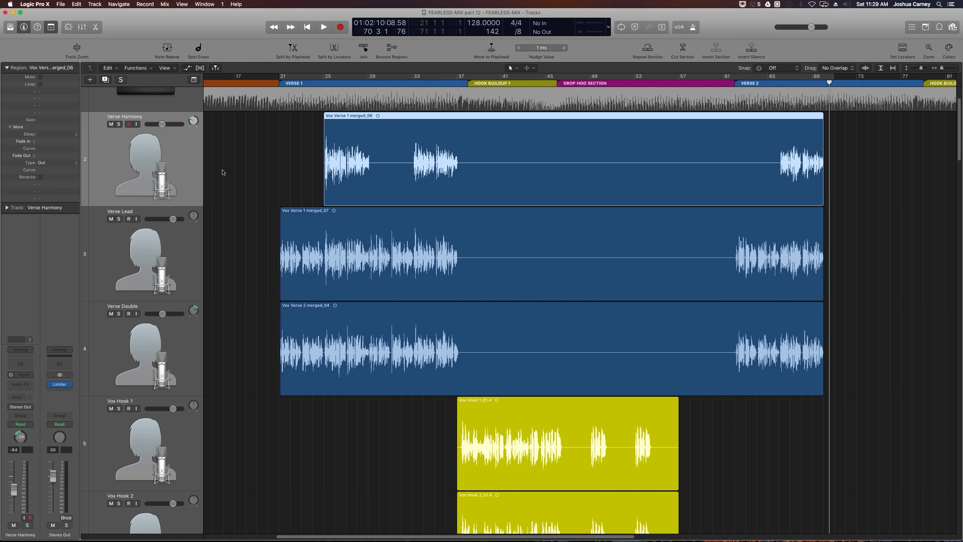
Place the playhead at bar 25 and solo the Verse Harmony, Verse Lead and Verse Double tracks
click(325, 82)
key(super+Right)
key(super+Right)
key(super+Right)
key(super+Right)
key(super+Right)
drag(118, 124, 116, 330)
click(411, 431)
Listen to the soloed verse vocals from bar 25 to about bar 27
key(super+Right)
key(super+Right)
key(super+Right)
key(super+Right)
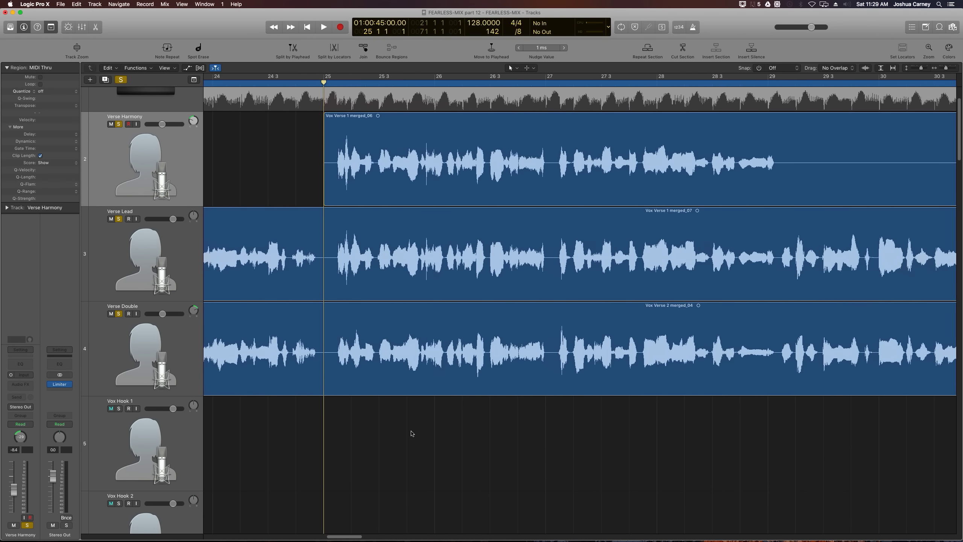
key(space)
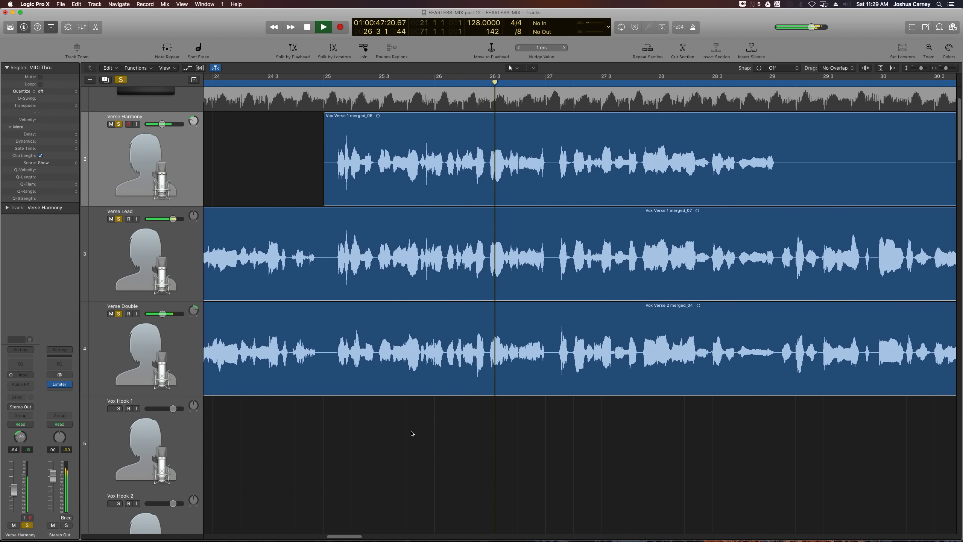
key(space)
Play the soloed verse vocals from the start of Verse 1 at bar 21, and again from bar 27
key(super+Left)
key(super+Left)
key(super+Left)
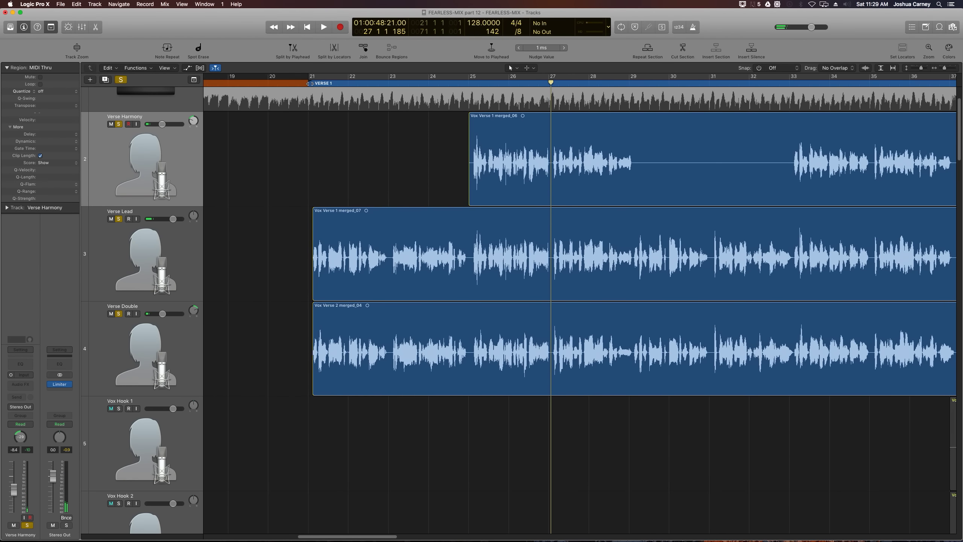
click(310, 83)
key(super+Right)
key(super+Right)
key(super+Right)
key(super+Right)
key(super+Right)
key(super+Right)
key(super+Right)
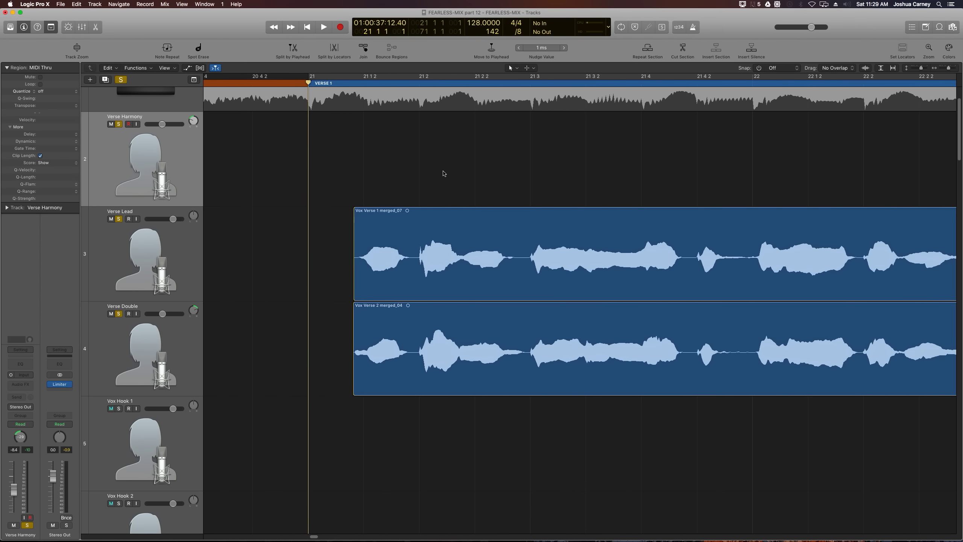
key(space)
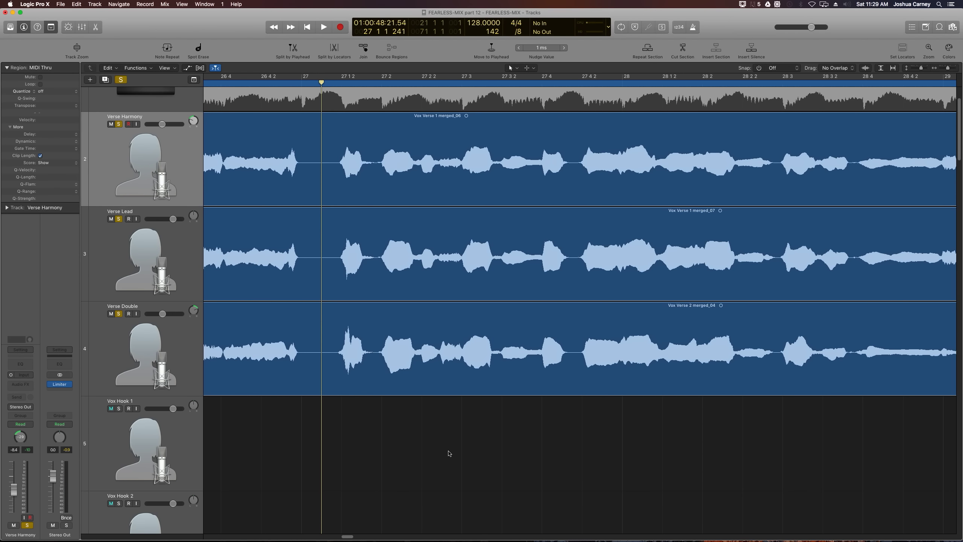
key(space)
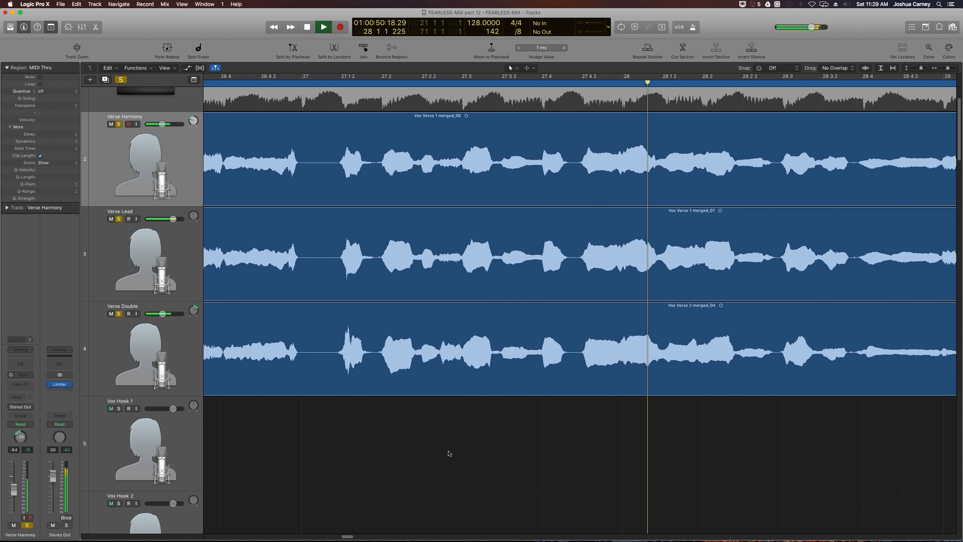
key(space)
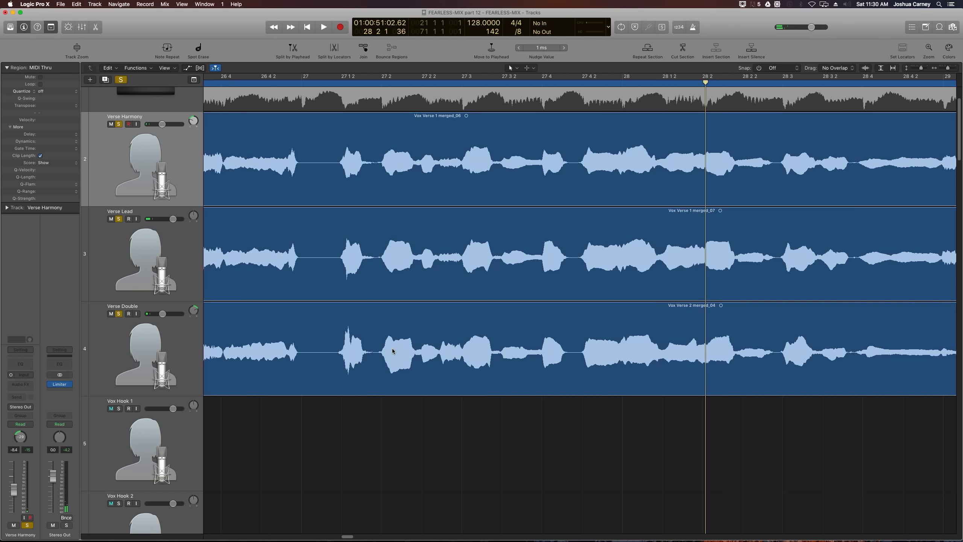
Set snapping to Division and split out the section from 27 2 2 to 27 3 2 on Verse Double and Verse Lead
click(772, 68)
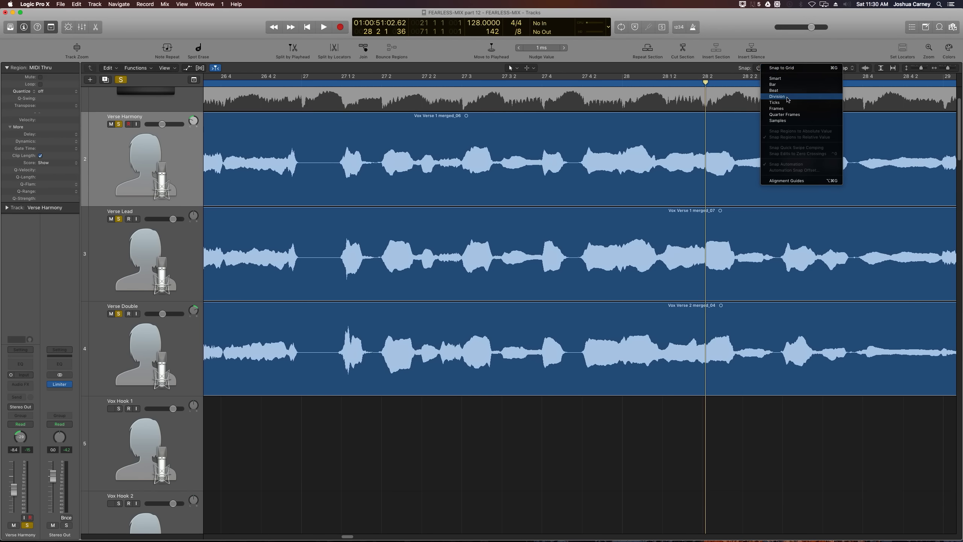
click(786, 97)
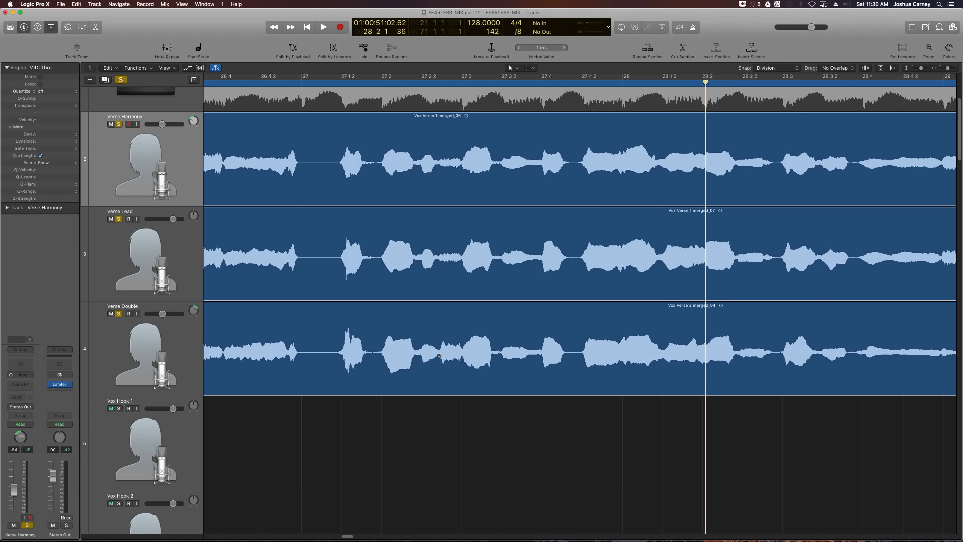
drag(440, 357, 497, 373)
click(445, 371)
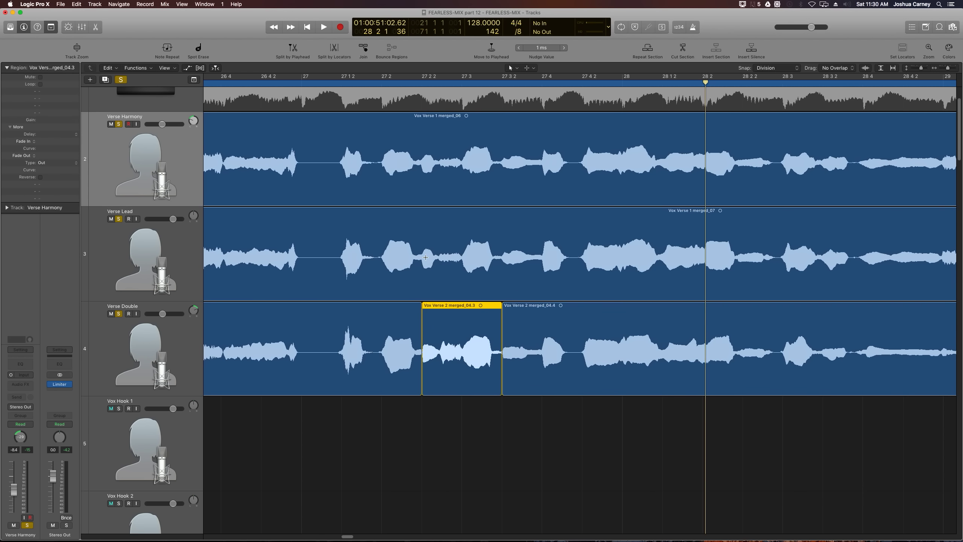
drag(425, 257, 500, 265)
click(463, 258)
click(439, 407)
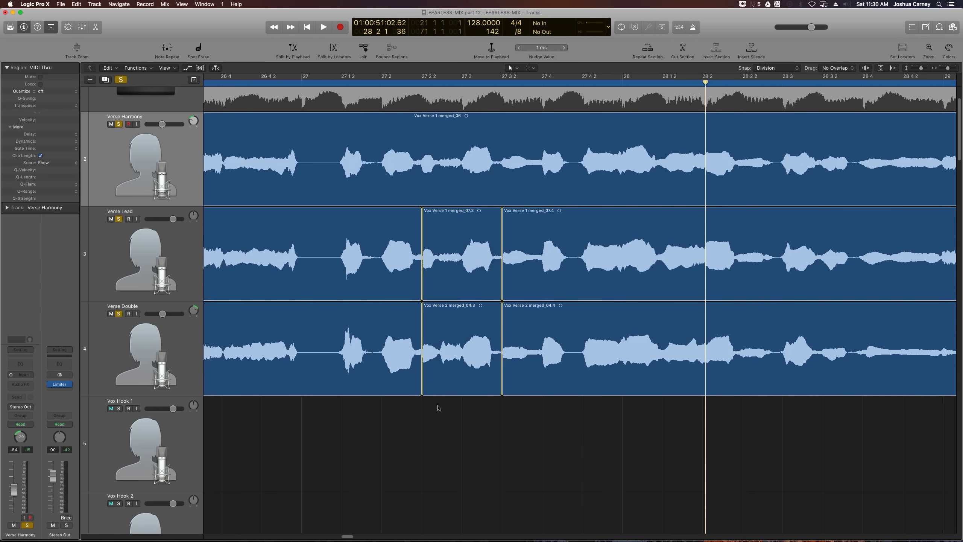
Swap the two split-out bar 27 regions between the Verse Lead and Verse Double tracks
drag(446, 381, 455, 420)
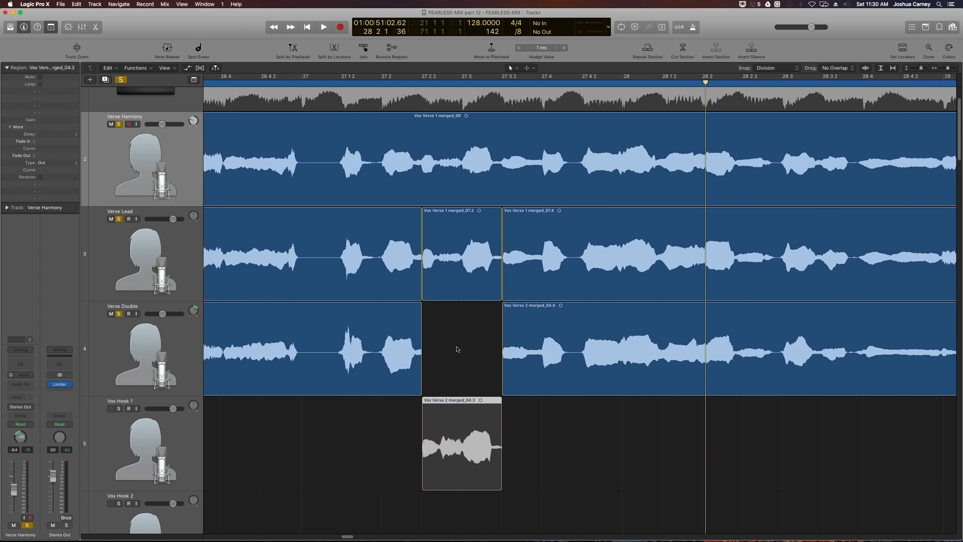
mouse_move(457, 262)
mouse_down()
mouse_move(457, 303)
mouse_move(459, 262)
mouse_up()
click(446, 446)
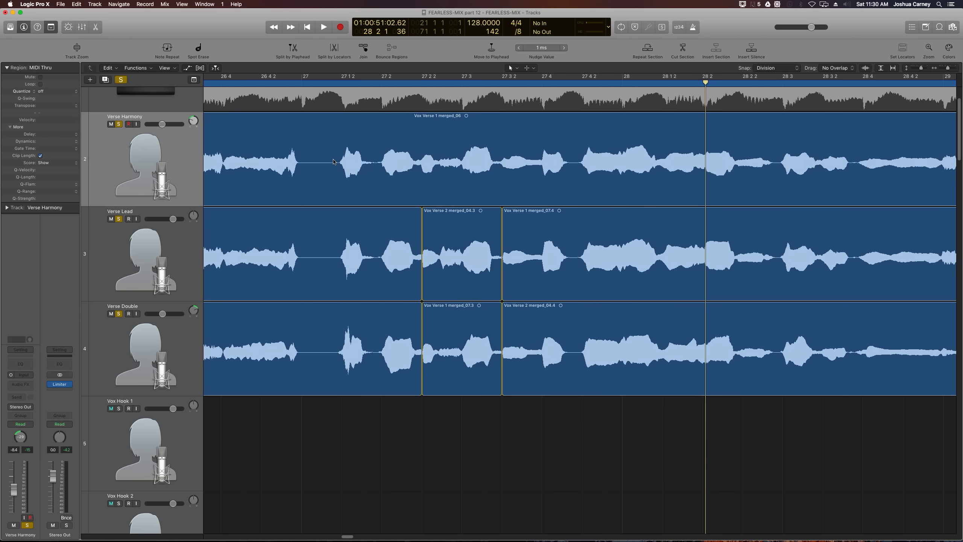
Play back the swapped Verse Lead and Verse Double phrase from just before bar 27
click(286, 89)
key(space)
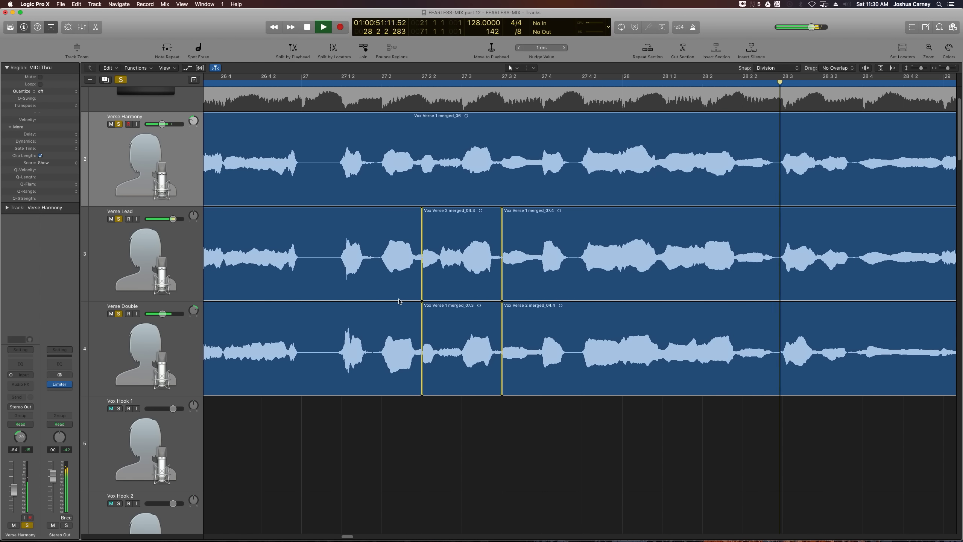
key(space)
Replay the swapped section from bar 27 and check the edit point up close
key(super+Left)
key(super+Left)
key(super+Left)
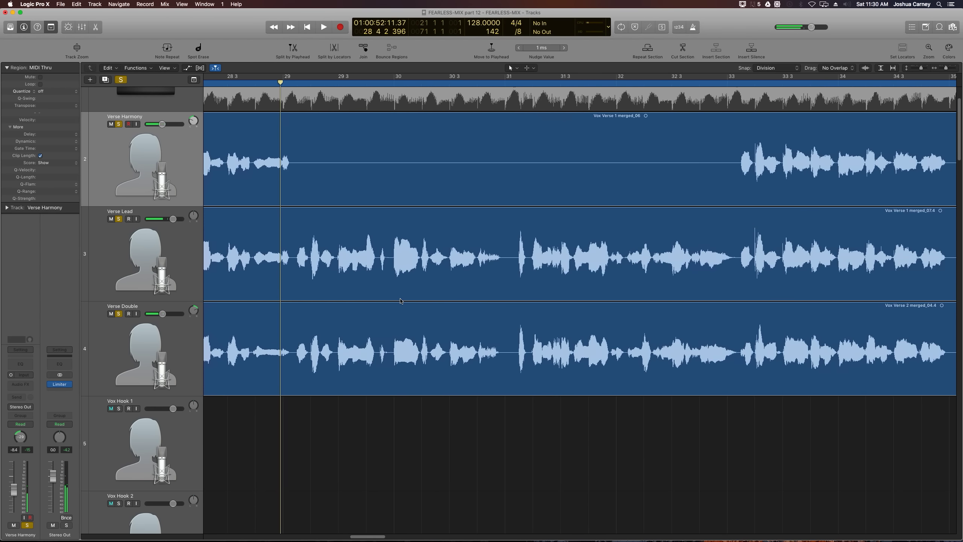
scroll(400, 301, left, 3)
scroll(401, 301, left, 5)
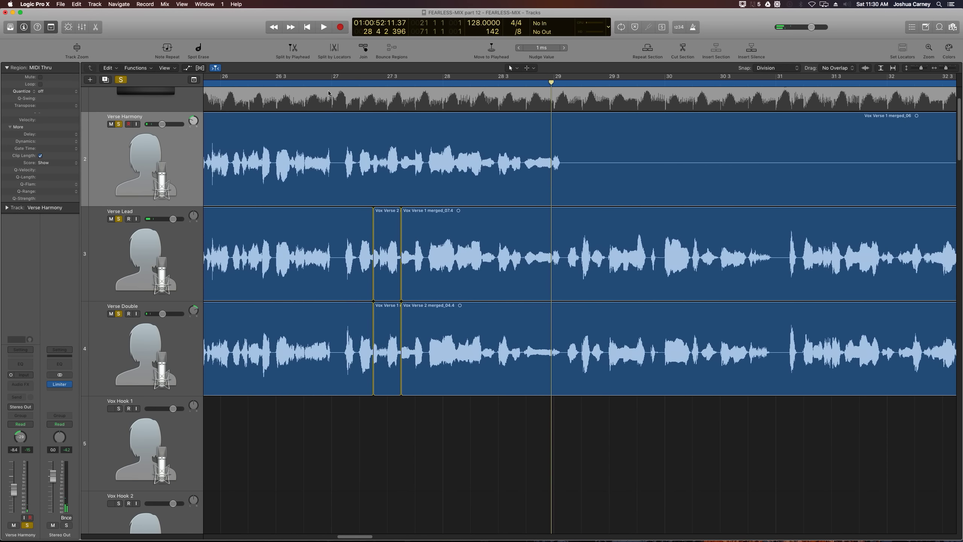
click(340, 83)
key(super+Right)
key(super+Right)
key(super+Right)
key(space)
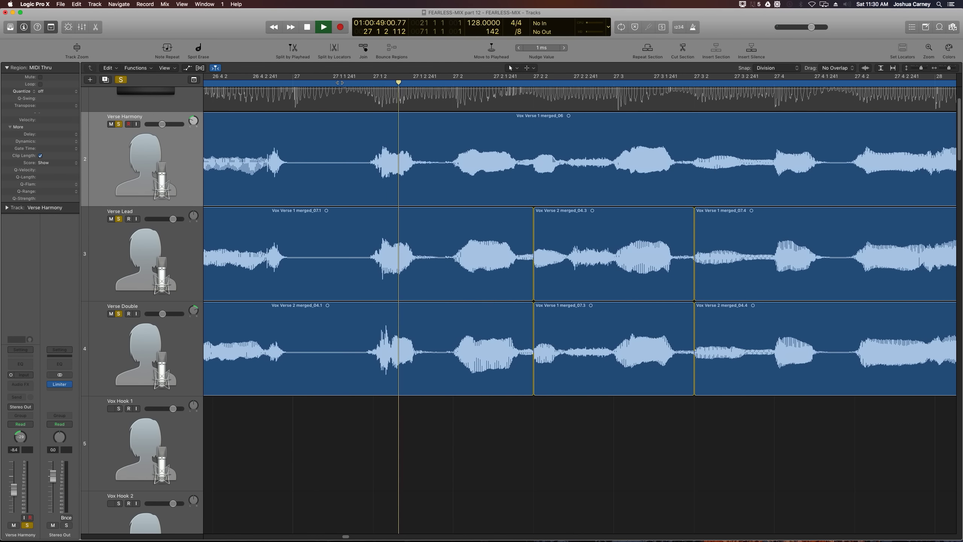
key(super+Left)
key(super+Left)
key(space)
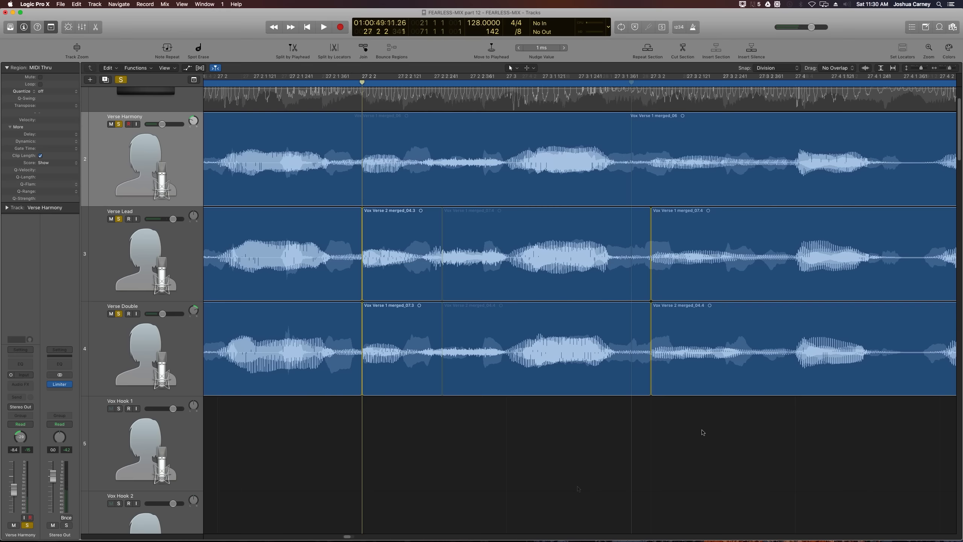
Listen to the last words of Verse 1 from 36 4 1 and inspect how the three vocal endings line up
key(super+Left)
key(super+Left)
key(super+Left)
key(super+Left)
key(super+Left)
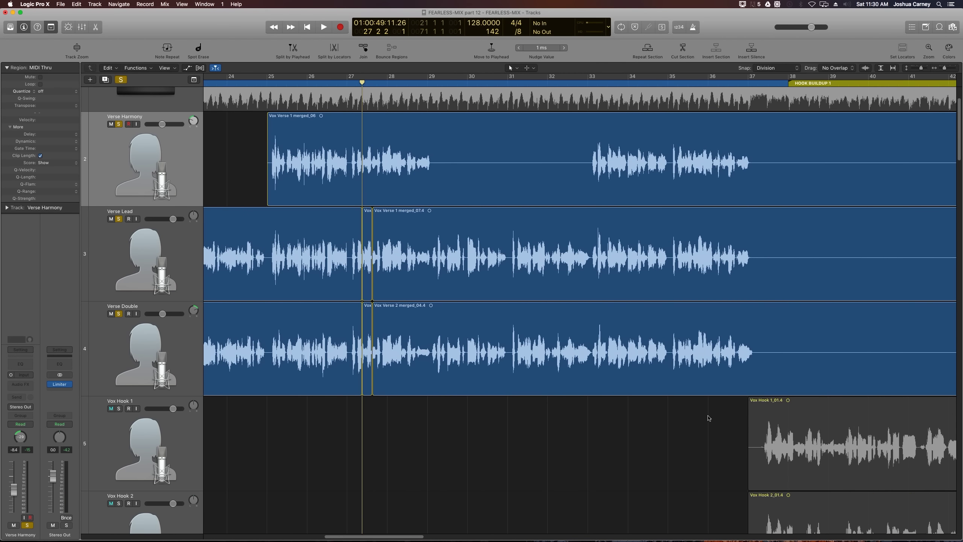
click(734, 85)
key(super+Right)
key(super+Right)
key(super+Right)
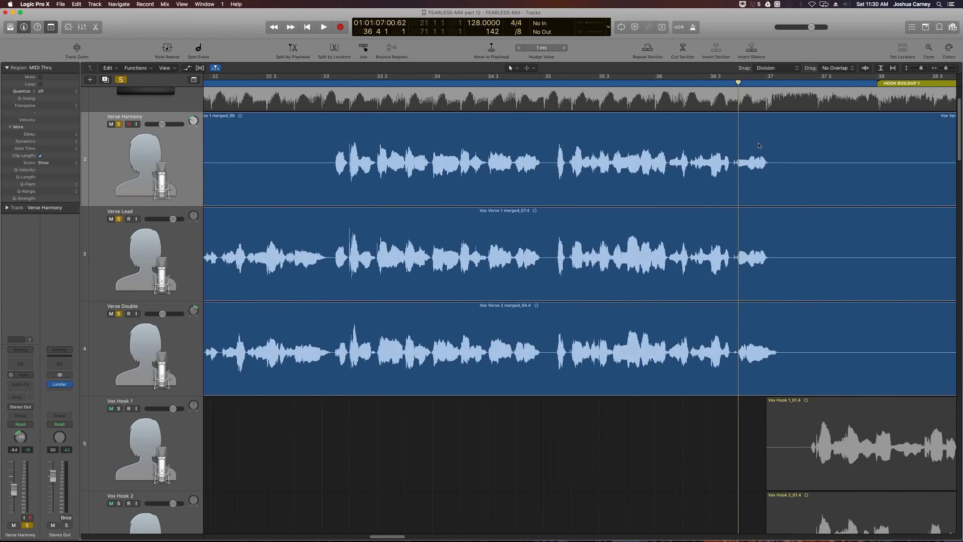
key(space)
key(space)
scroll(730, 219, right, 5)
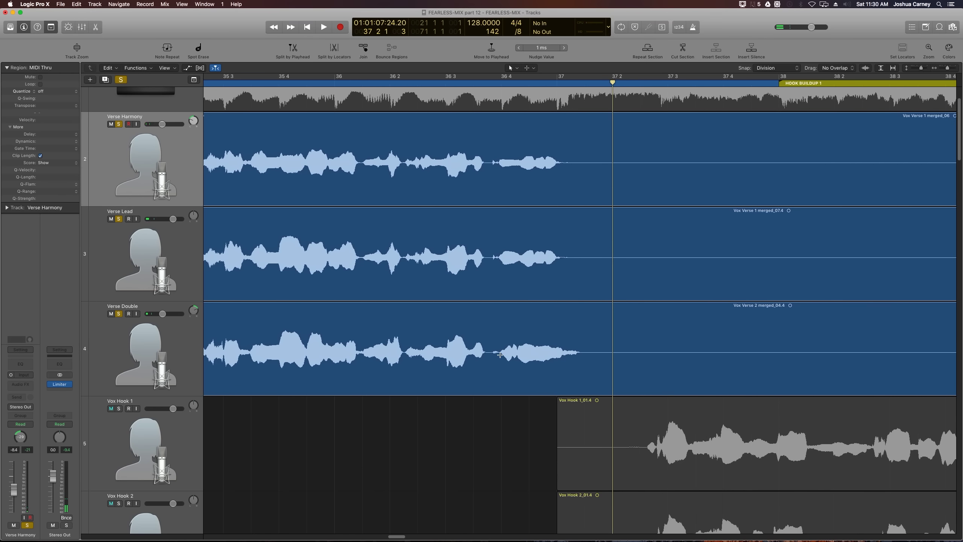
Split the Verse Double and Verse Lead regions around the verse's last word, from 36 4 1 1 to 37 2 2 1
drag(495, 355, 642, 360)
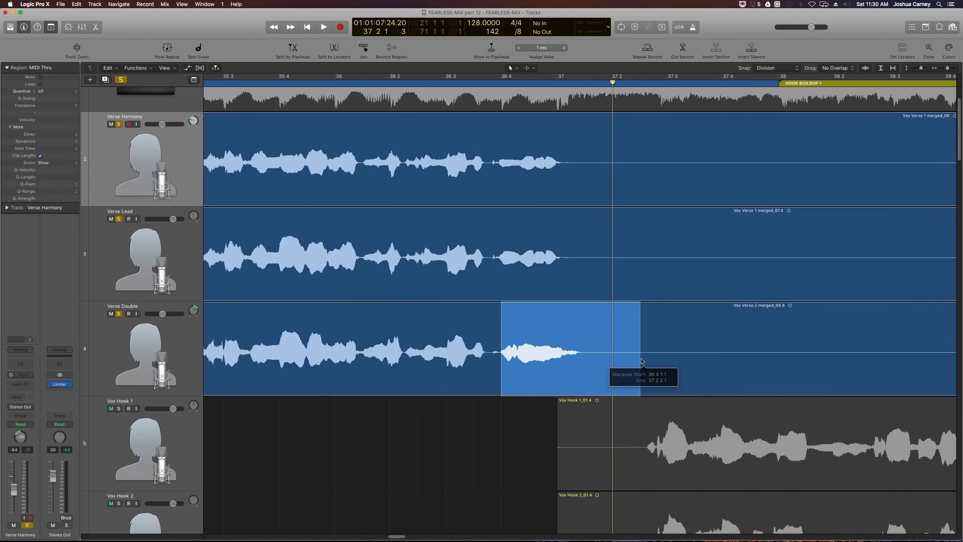
click(607, 362)
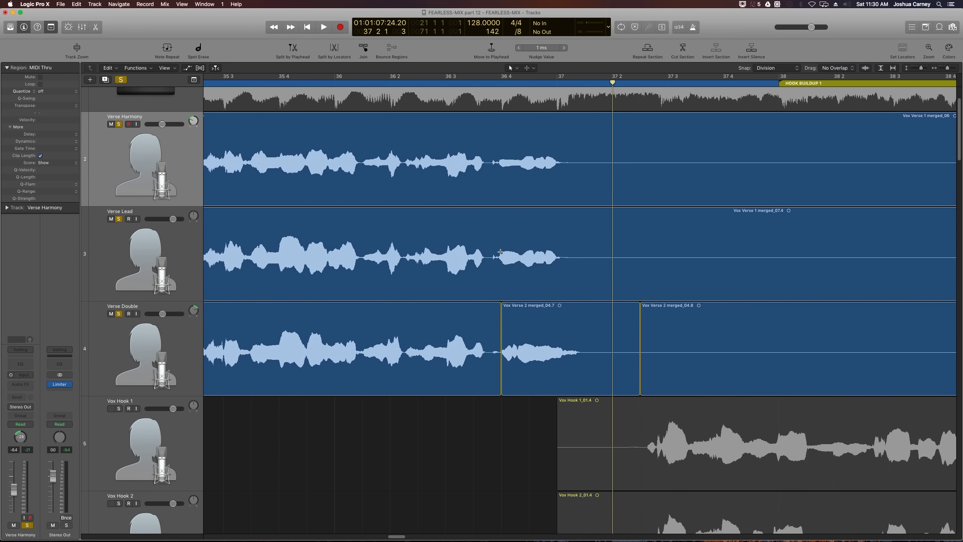
drag(500, 251, 640, 265)
click(607, 262)
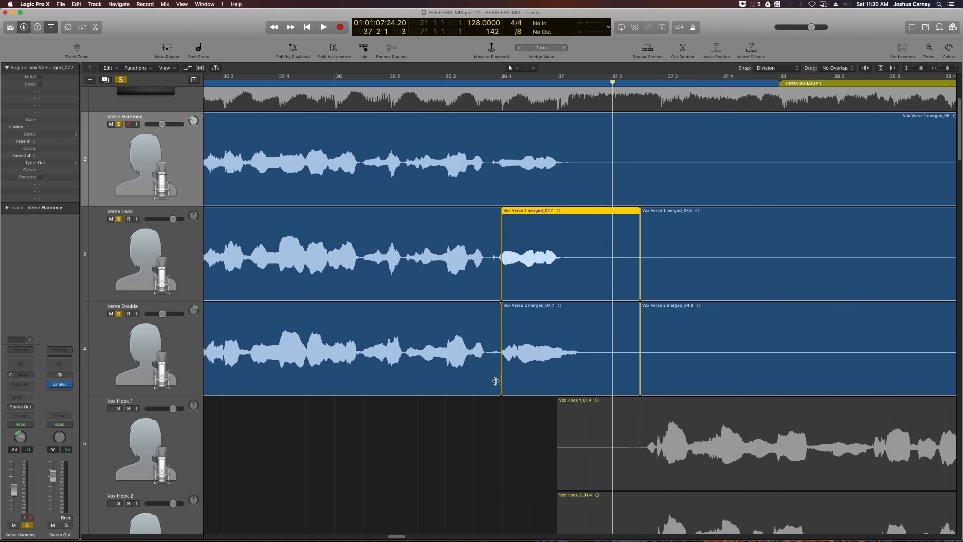
Swap the split-out last-word regions between Verse Lead and Verse Double, parking one temporarily on the Vox Hook 1 track
click(494, 415)
drag(510, 353, 344, 447)
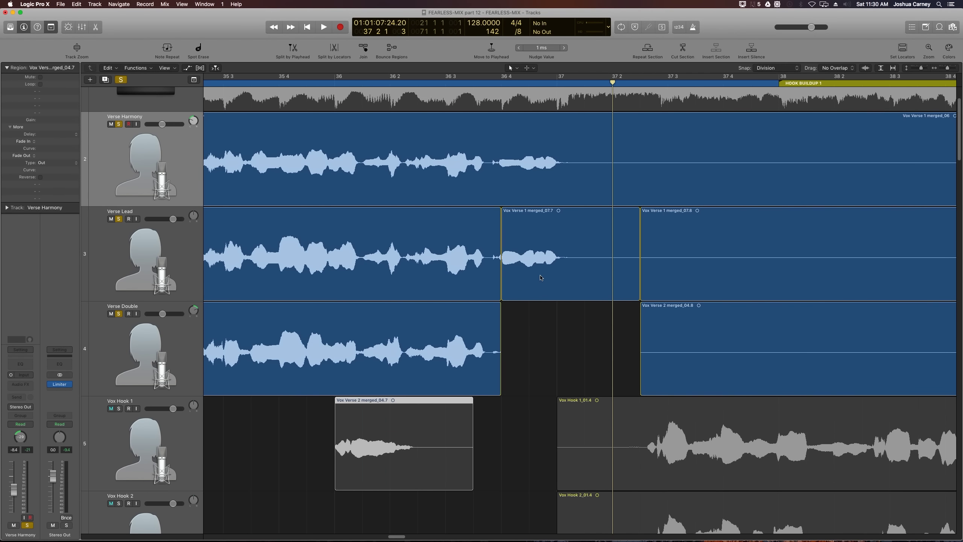
drag(541, 278, 548, 333)
drag(436, 461, 603, 272)
click(499, 417)
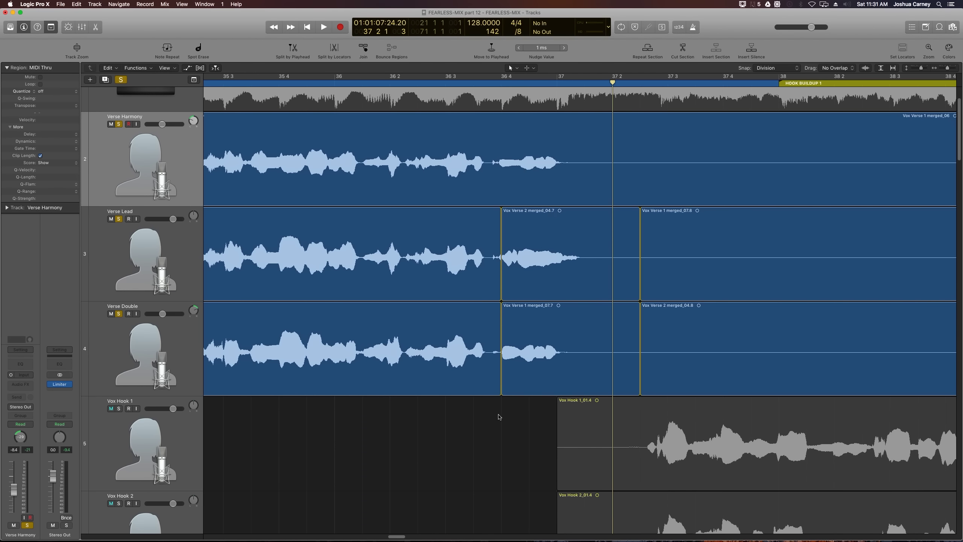
Turn snapping off and move the starting edit points of both swapped last-word regions slightly earlier, into the gap before the word
click(758, 69)
drag(503, 214, 489, 421)
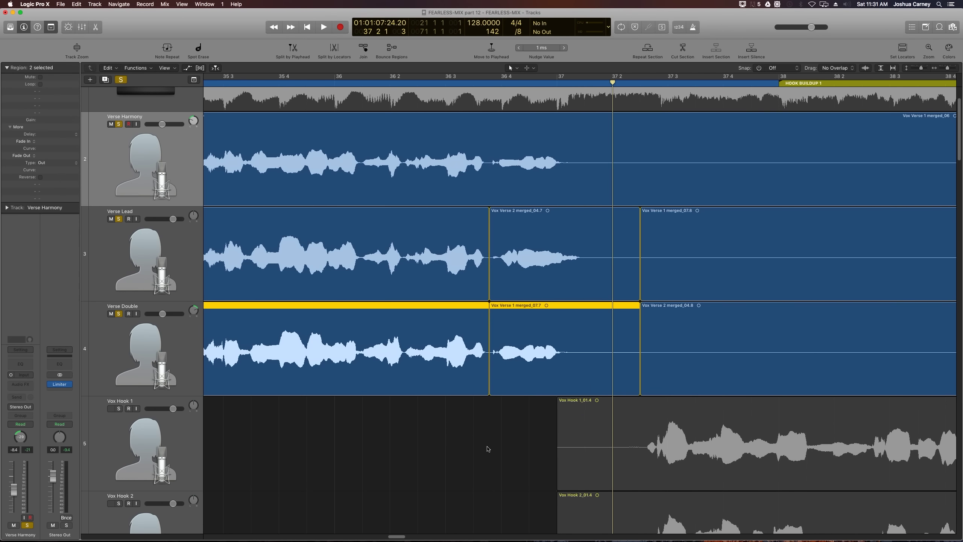
click(487, 449)
Play back the Verse 2 phrase from bar 66 and compare the harmony, lead and double waveforms up close
key(super+Left)
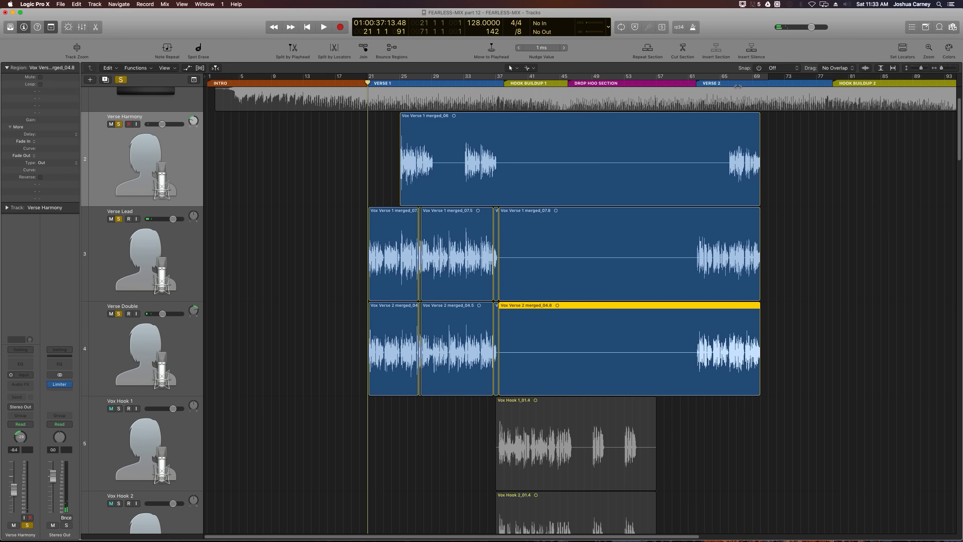
key(super+Right)
key(super+Right)
key(super+Right)
key(super+Right)
key(super+Right)
key(super+Right)
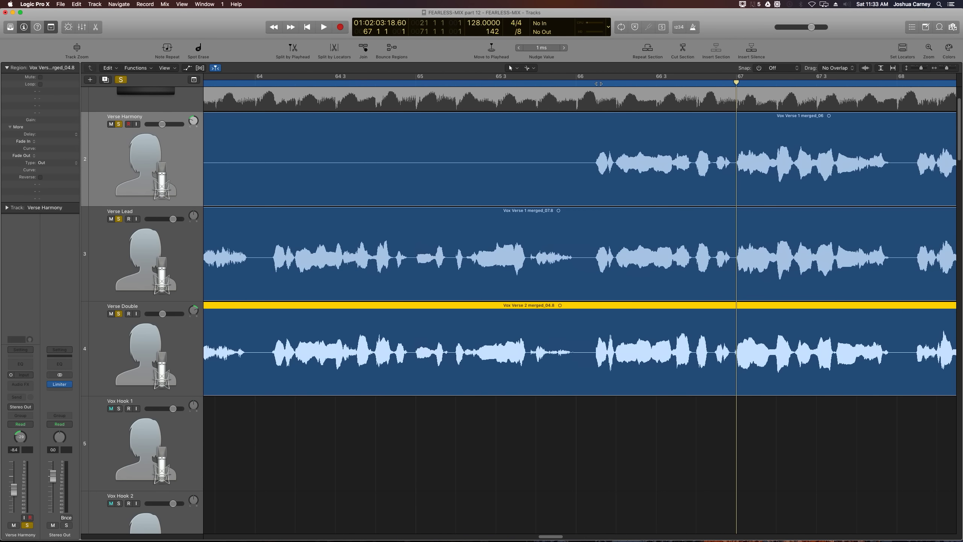
double_click(583, 84)
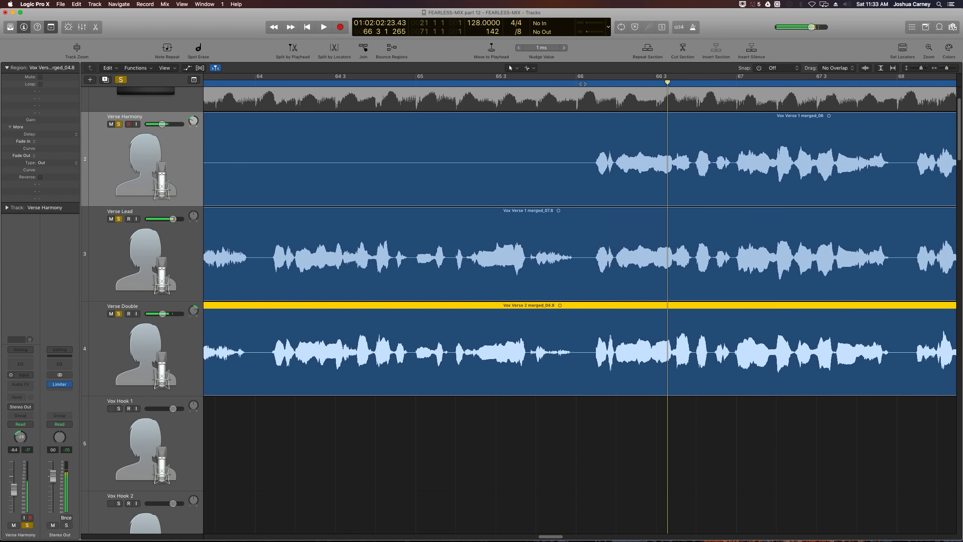
click(583, 85)
key(space)
key(super+Right)
key(super+Right)
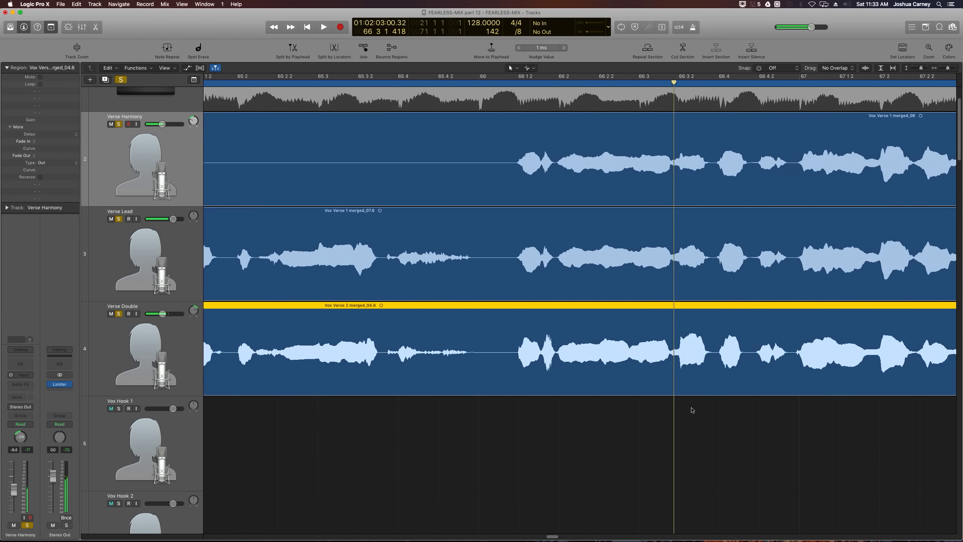
Split the Verse Lead and Verse Double regions around the phrase opening, from bar 66 to just past 66 2
click(425, 362)
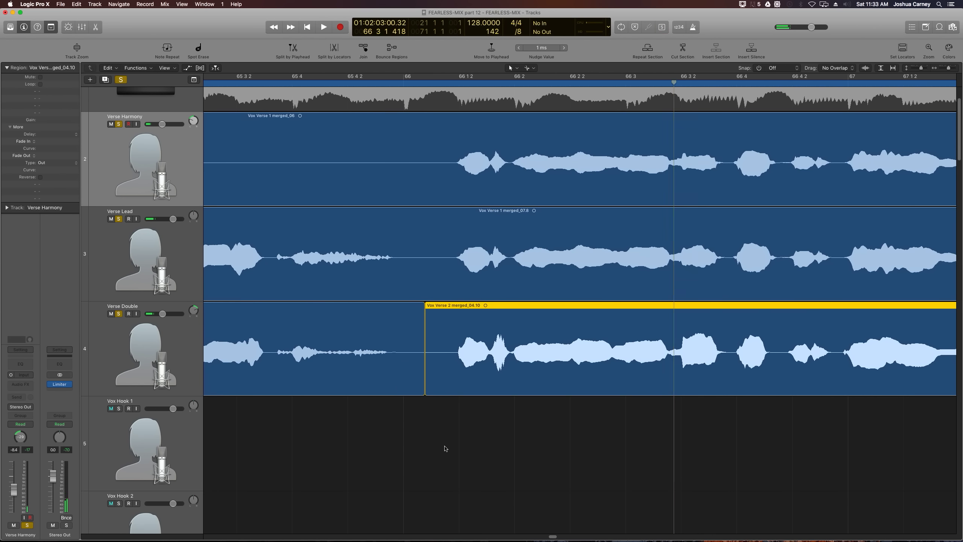
key(super+z)
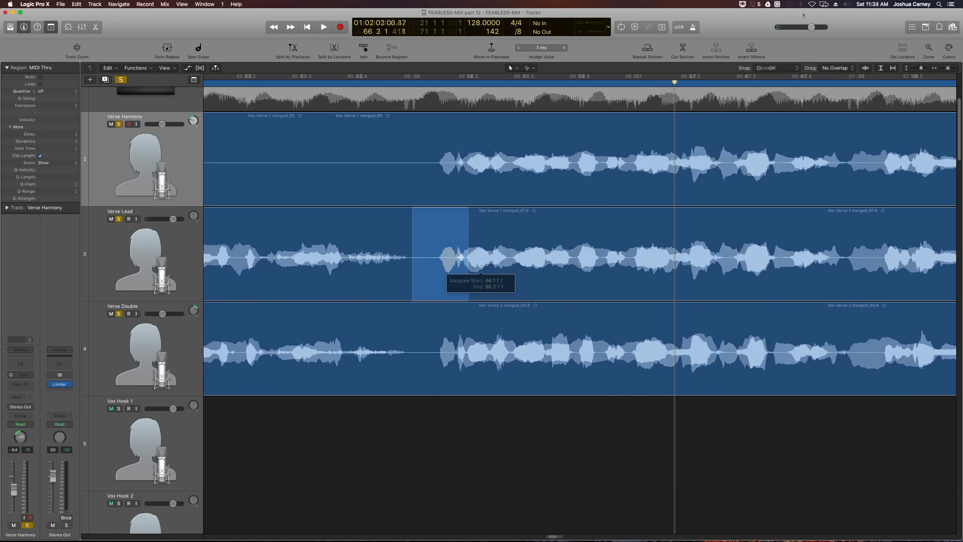
drag(469, 267, 487, 267)
click(487, 266)
Swap the two split-out bar 66 regions between Verse Lead and Verse Double and play back the edit
drag(411, 334, 459, 461)
click(460, 366)
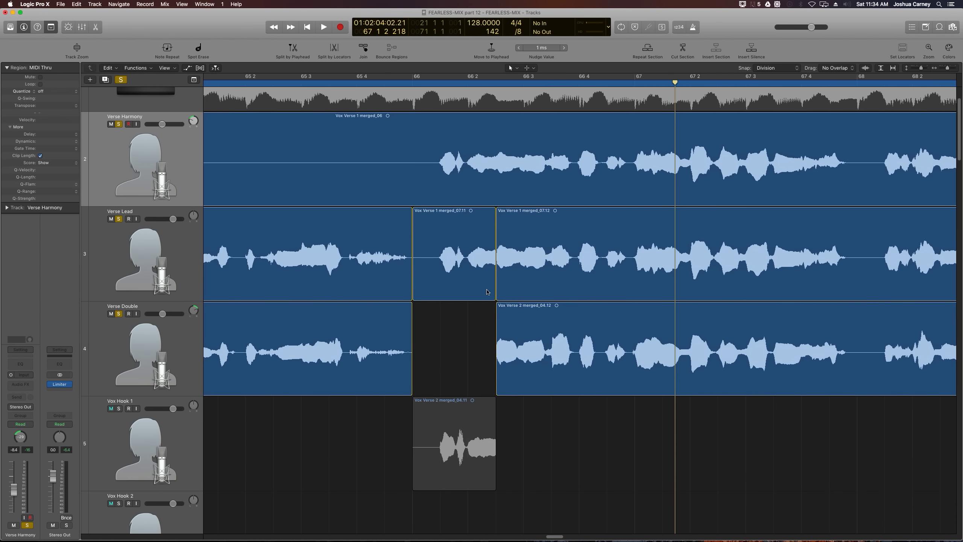
click(456, 292)
drag(456, 291, 456, 327)
drag(455, 444, 454, 267)
key(shift+space)
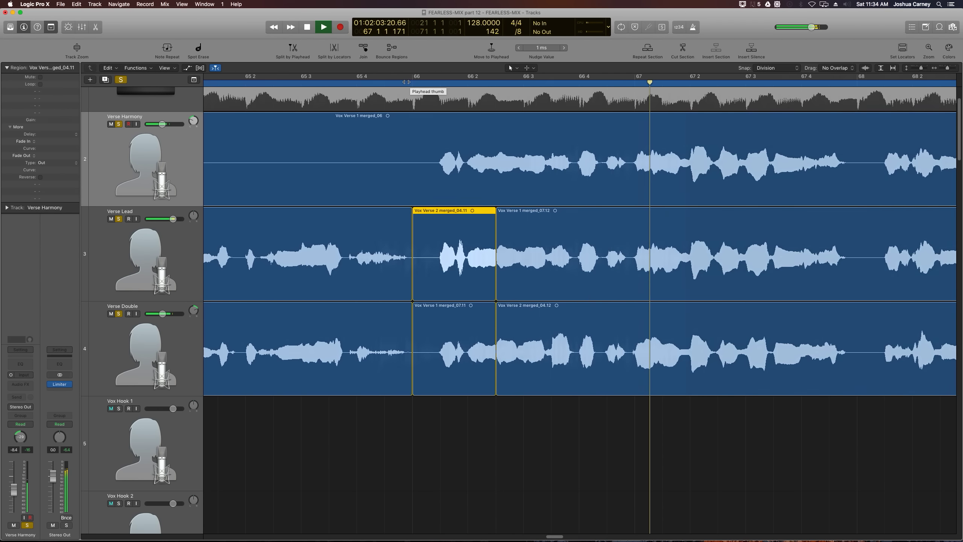
Apply an X (Crossfade) fade-out of 8 to all regions on the Verse Lead and Verse Double tracks
key(super+Left)
key(super+Left)
key(super+Left)
key(super+Left)
key(super+Left)
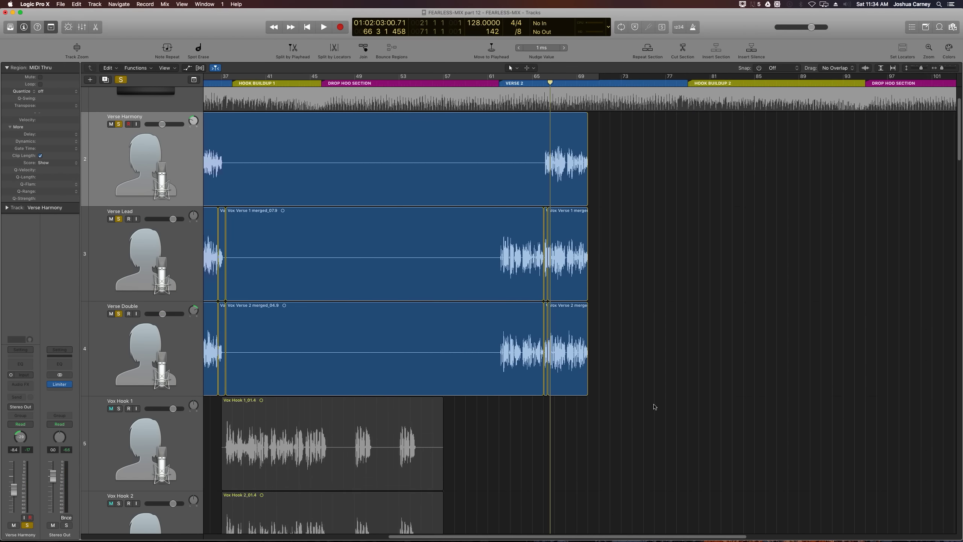
scroll(655, 406, down, 5)
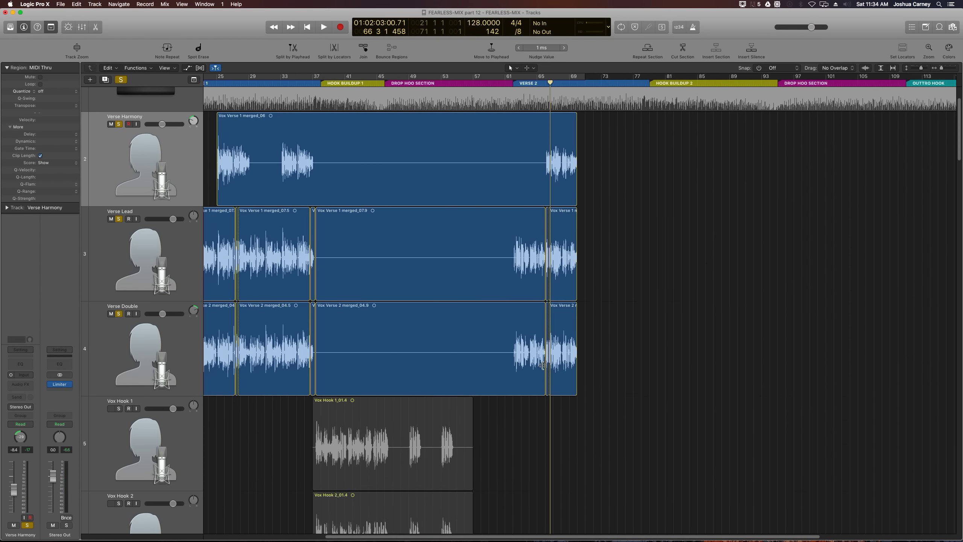
drag(597, 262, 260, 358)
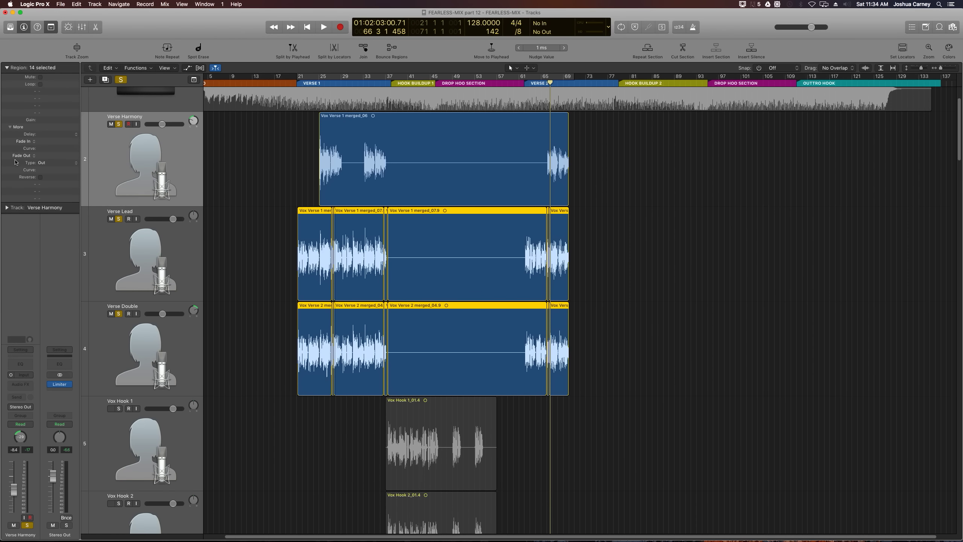
click(48, 163)
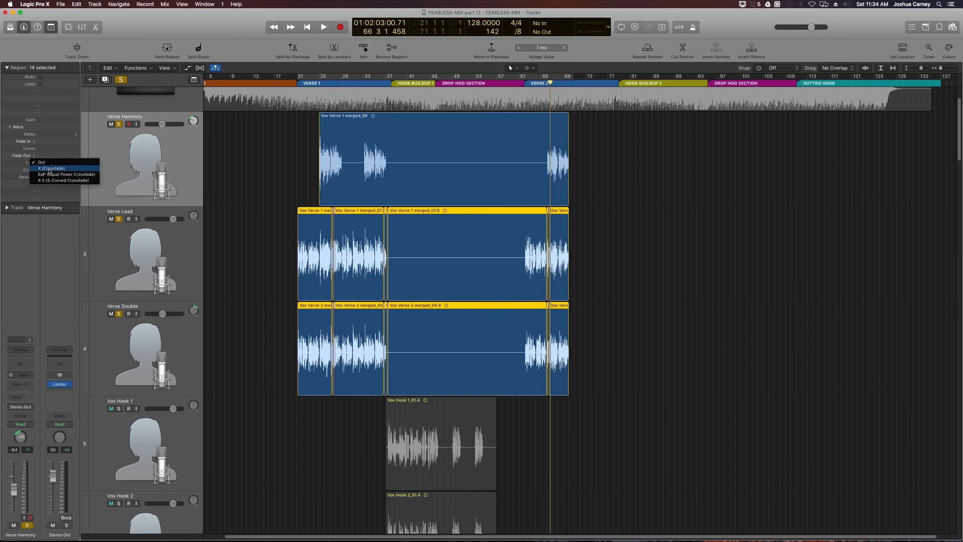
click(48, 169)
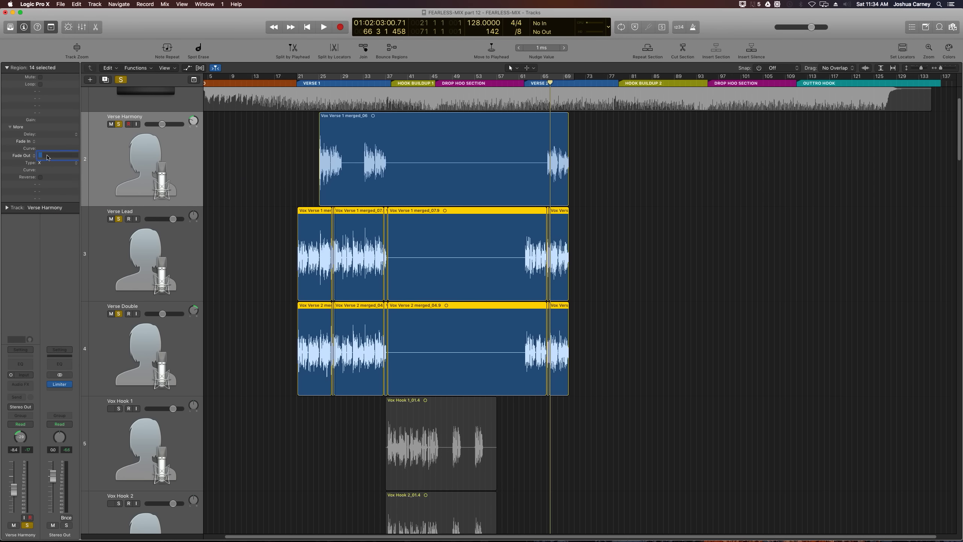
text(8)
key(Return)
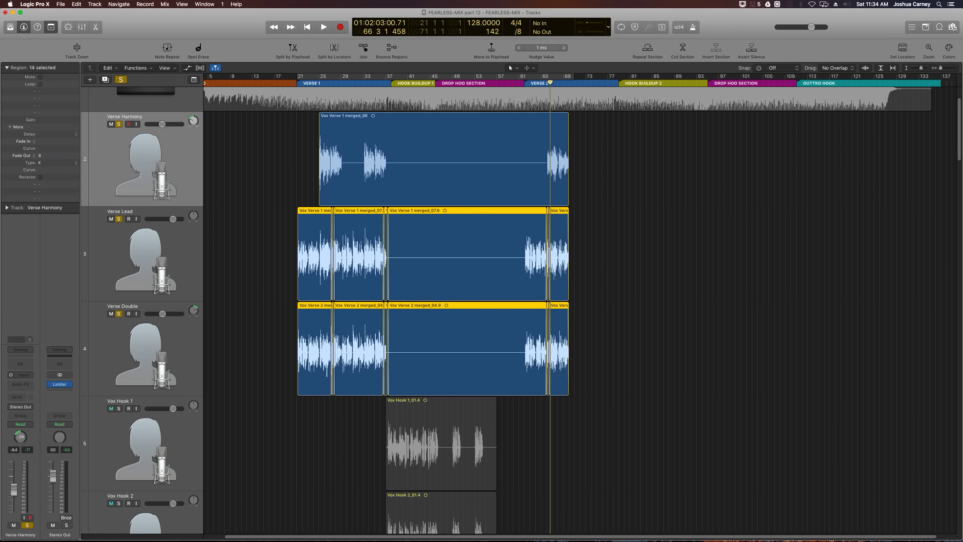
click(614, 233)
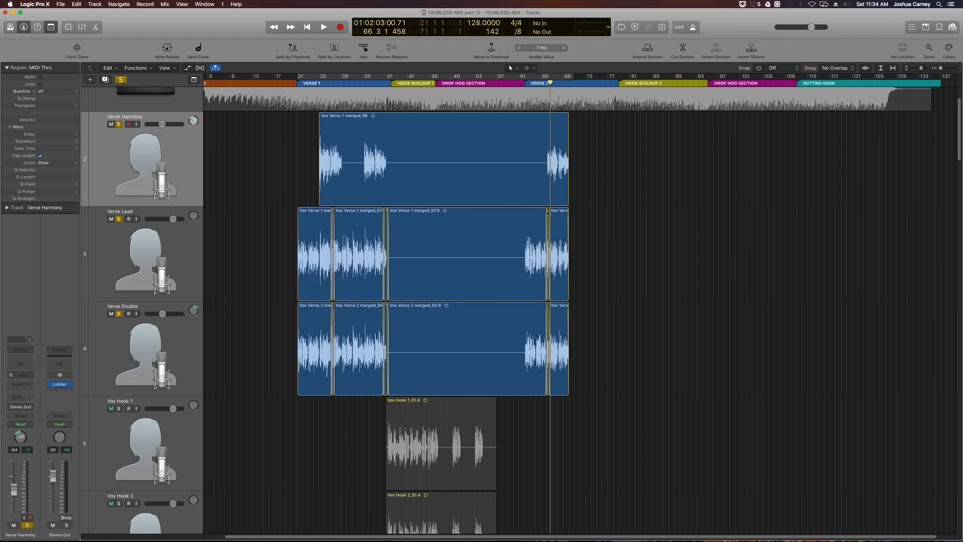
Play back Verse 1 from bar 27 to check the crossfaded edits on the lead and double
click(331, 83)
key(super+Right)
key(super+Right)
key(super+Right)
key(super+Right)
key(super+Right)
key(super+Right)
key(super+Right)
key(super+Right)
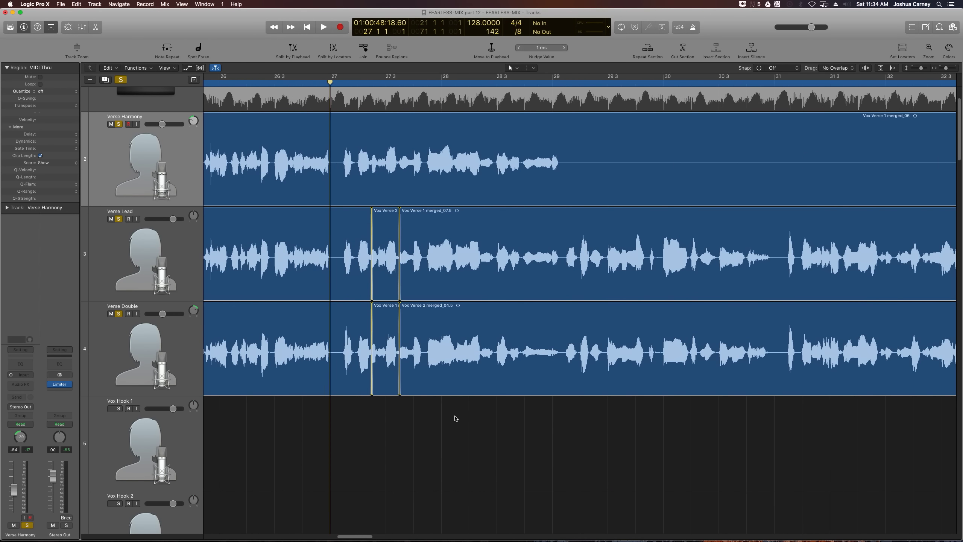
key(space)
key(super+Left)
key(super+Left)
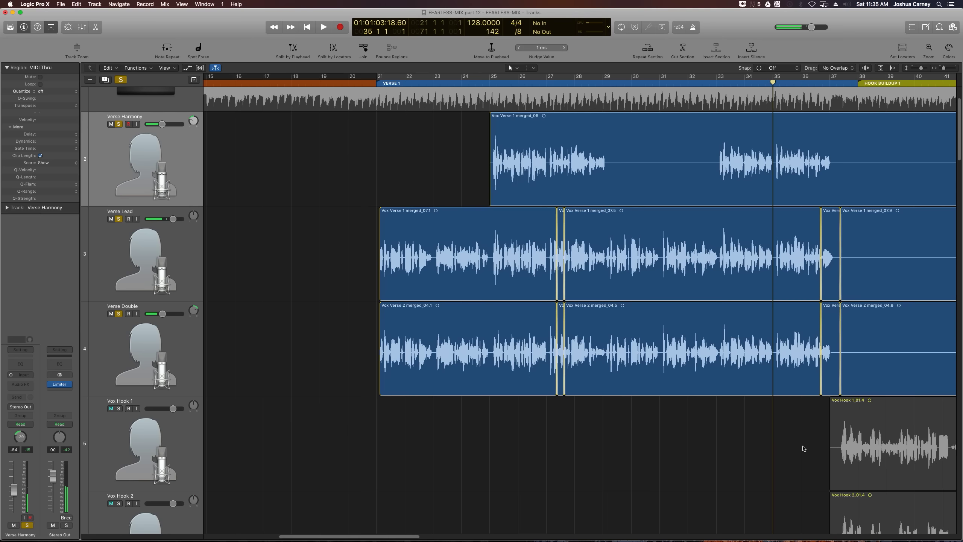
key(space)
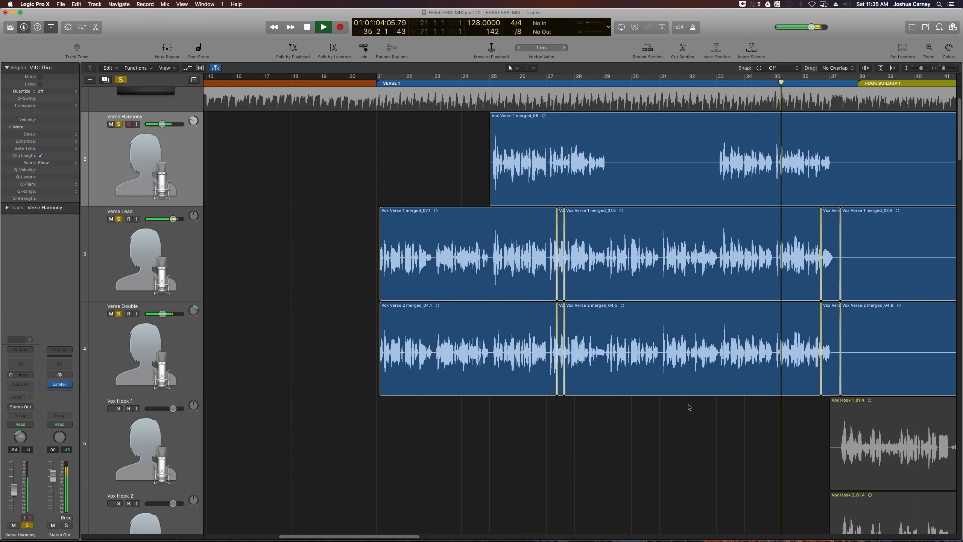
Listen to the end of Verse 2 up to bar 70 and check the harmony, lead and double together
scroll(688, 402, right, 5)
scroll(688, 407, right, 5)
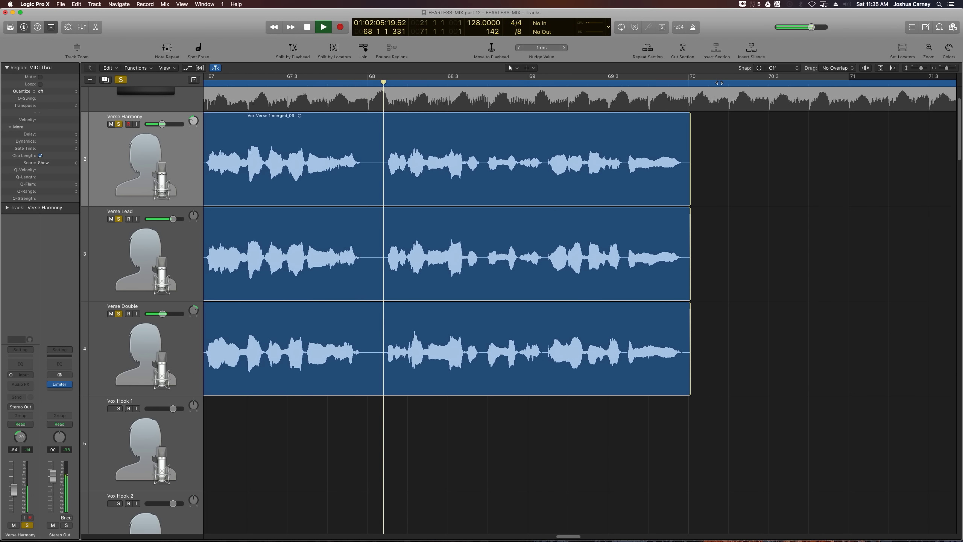
key(super+Left)
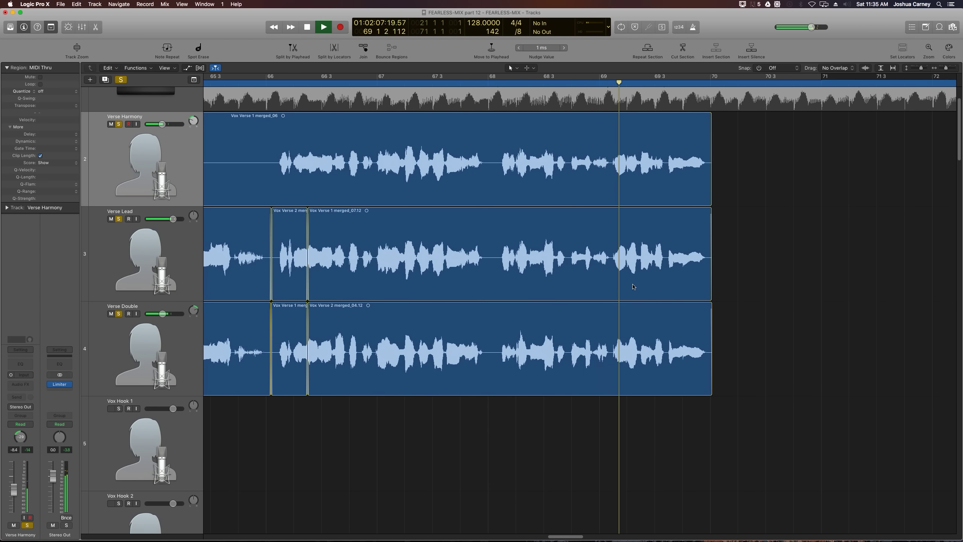
key(super+Left)
key(super+Left)
key(space)
key(super+Left)
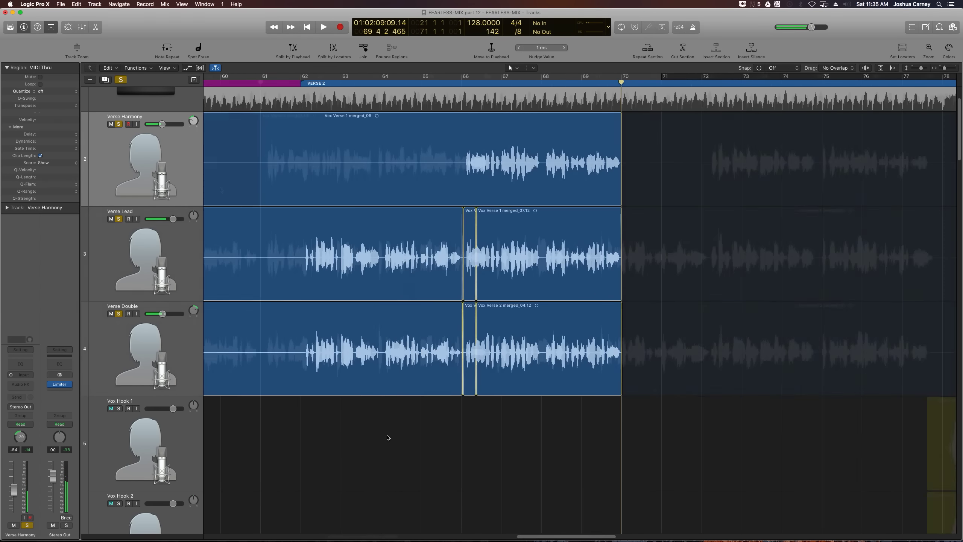
Add a duplicate of the Verse Lead track with the same settings and name it Verse Lead Straight
scroll(220, 190, left, 6)
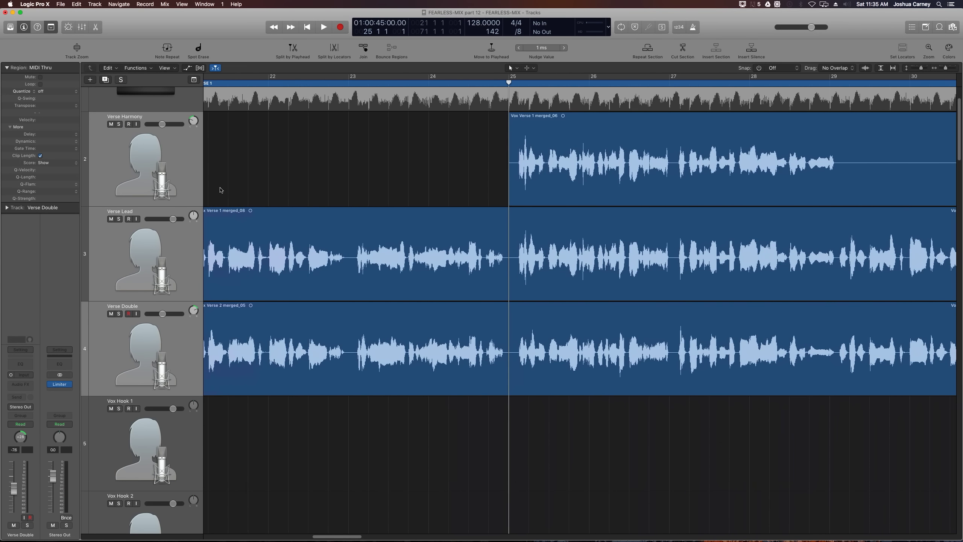
scroll(221, 189, left, 3)
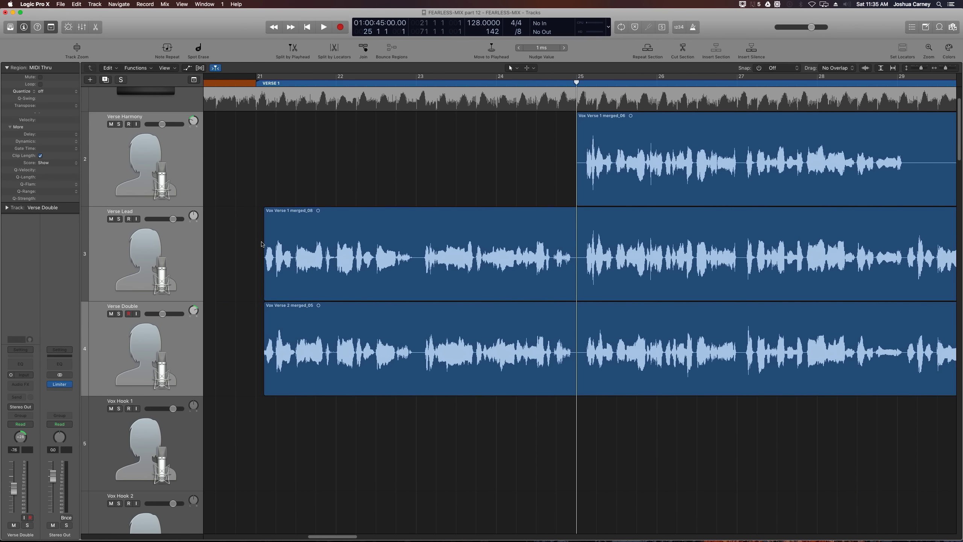
click(162, 267)
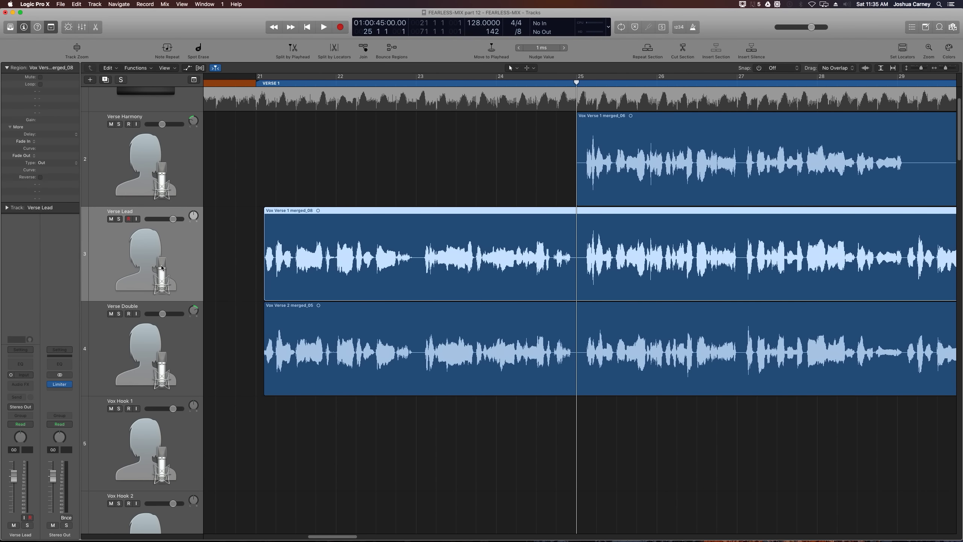
click(104, 80)
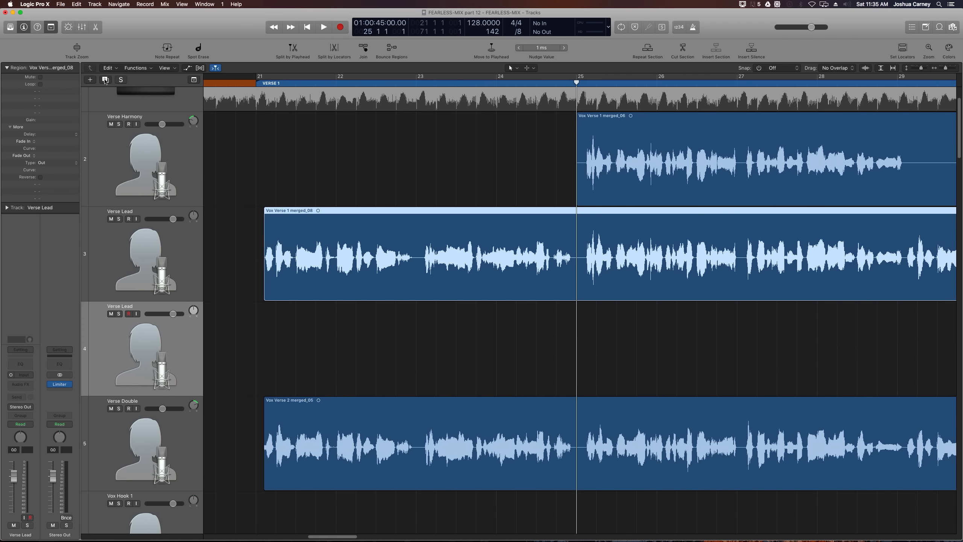
double_click(119, 305)
text(Verse)
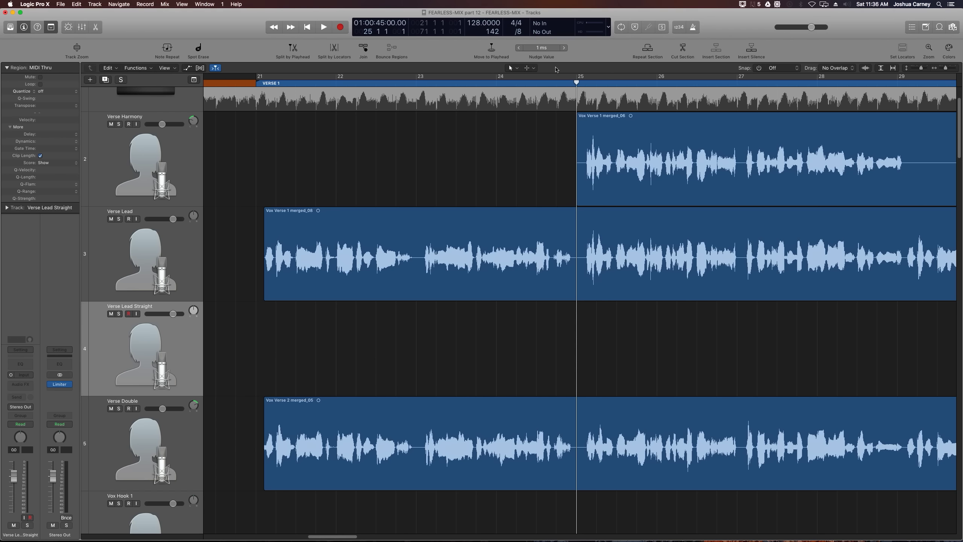
Set snapping to Division and move the Verse Lead section from bar 21 to bar 25 onto the Verse Lead Straight track
click(781, 69)
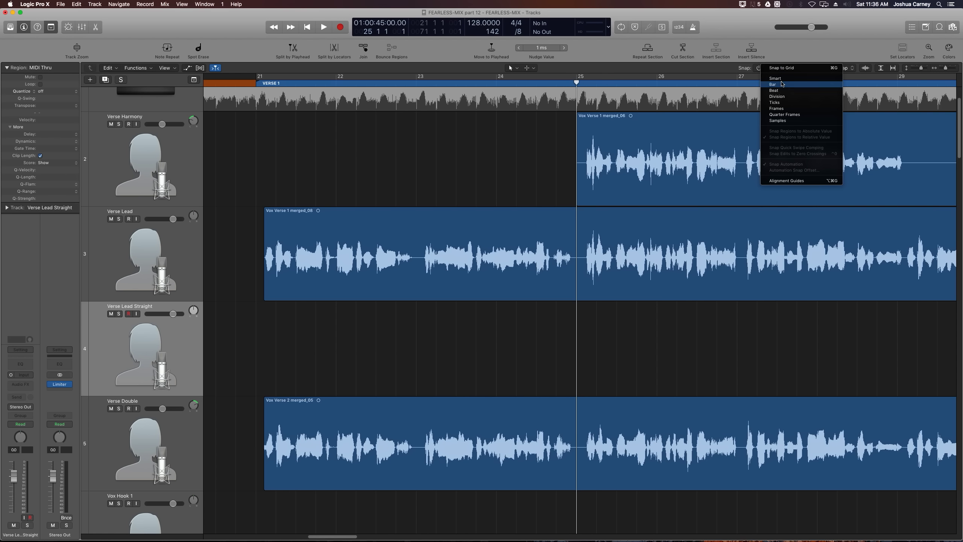
click(782, 97)
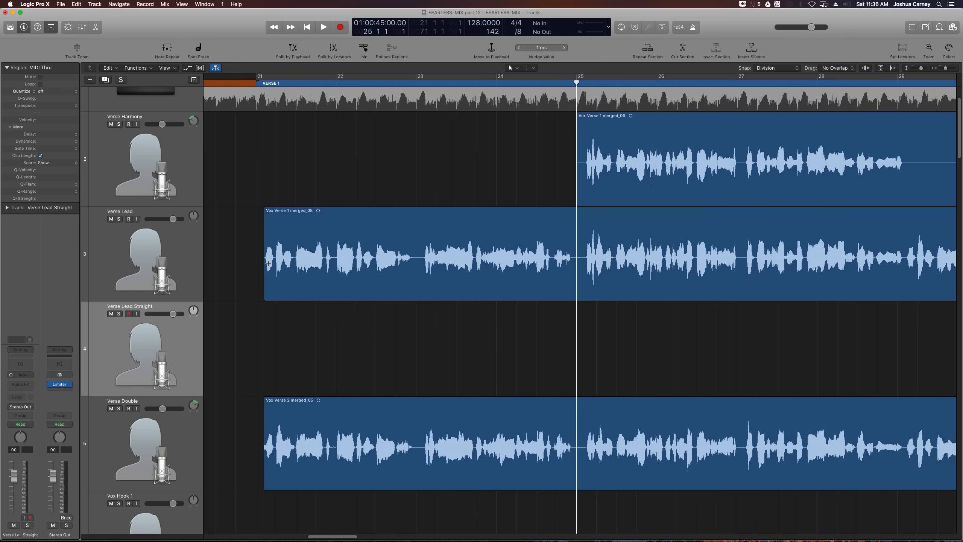
drag(257, 265, 586, 340)
click(635, 342)
key(super+Left)
key(super+Left)
key(super+Left)
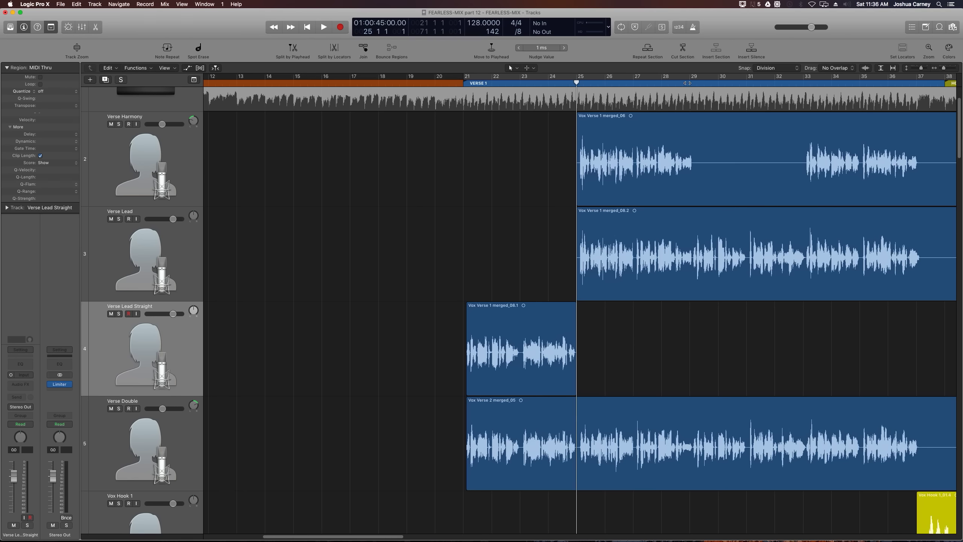
Play back Verse 1 from bar 29 and examine where the lead sings without the harmony
click(690, 81)
key(super+Right)
key(super+Right)
key(space)
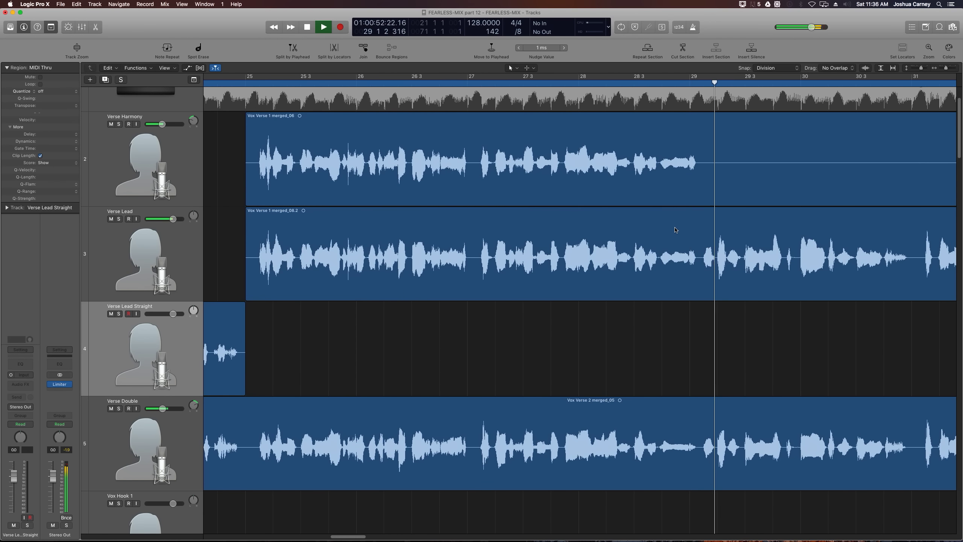
scroll(675, 230, right, 7)
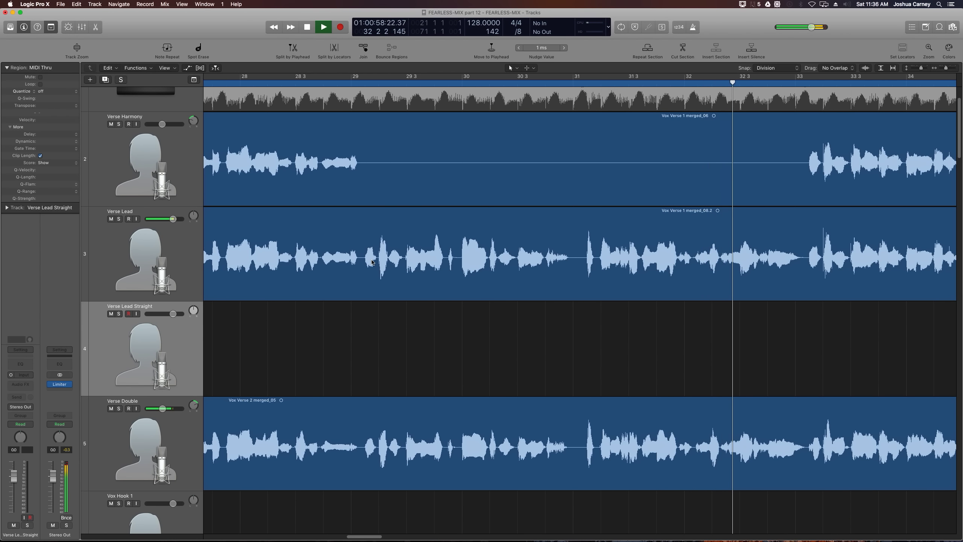
Move the Verse Lead section without harmony, from bar 29 to 33 2, onto the Verse Lead Straight track
drag(351, 266, 810, 266)
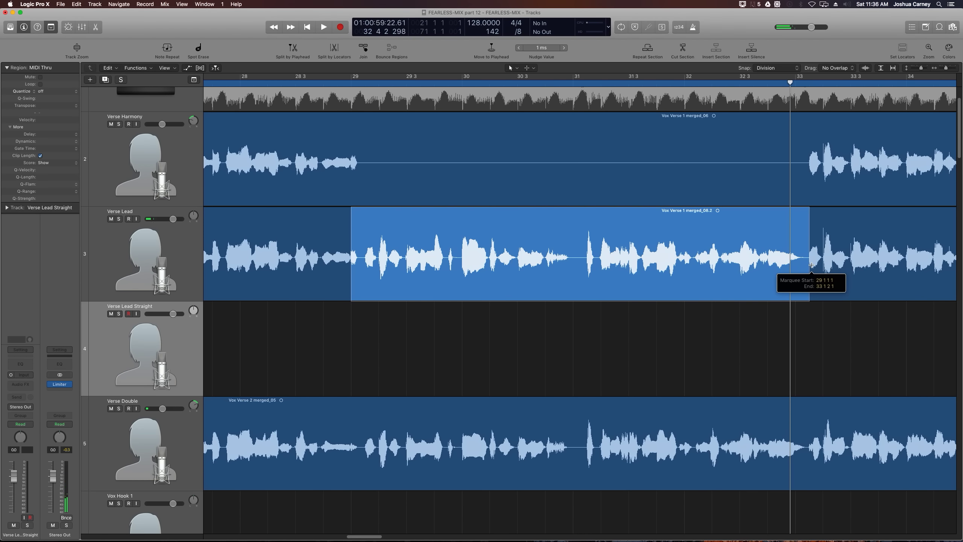
click(810, 266)
drag(351, 270, 817, 269)
drag(689, 260, 682, 353)
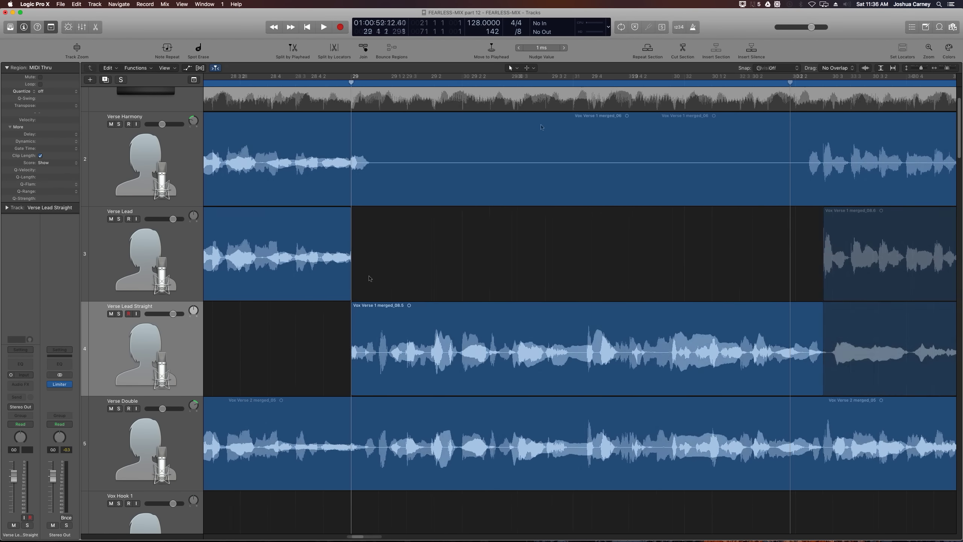
Turn snapping off, extend the Verse Lead region past the breath at bar 29, and trim the Verse Lead Straight start to 29 1 1 312
key(super+Right)
drag(349, 296, 403, 299)
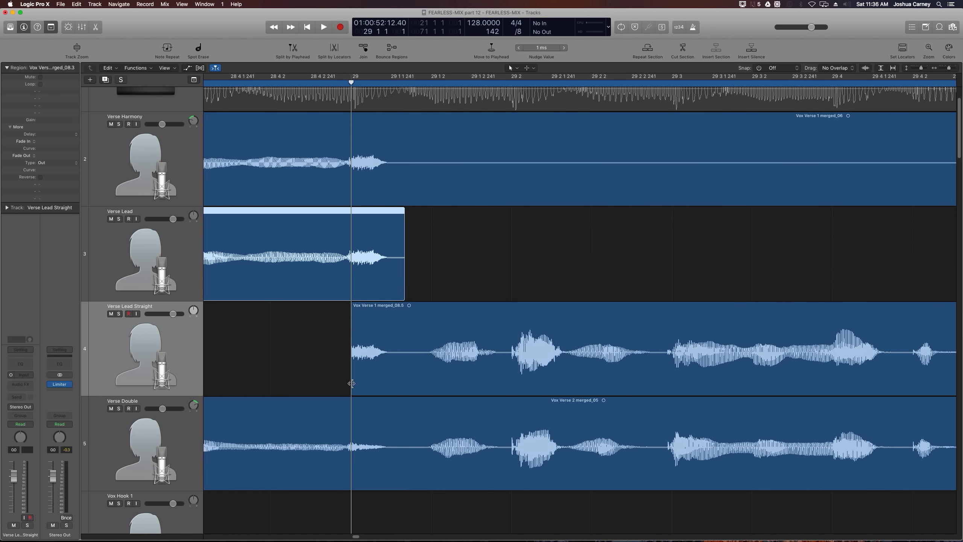
drag(352, 382, 403, 370)
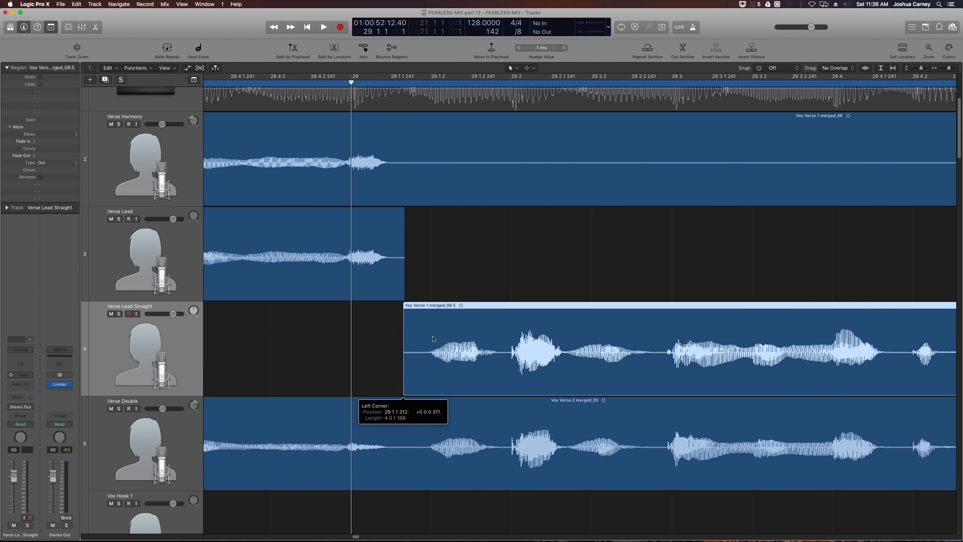
Extend the Verse Lead start near bar 33 back to before the pickup word, and trim the Verse Lead Straight end to that point
key(super+Left)
key(super+Left)
key(super+Left)
key(super+Left)
key(super+Left)
key(super+Left)
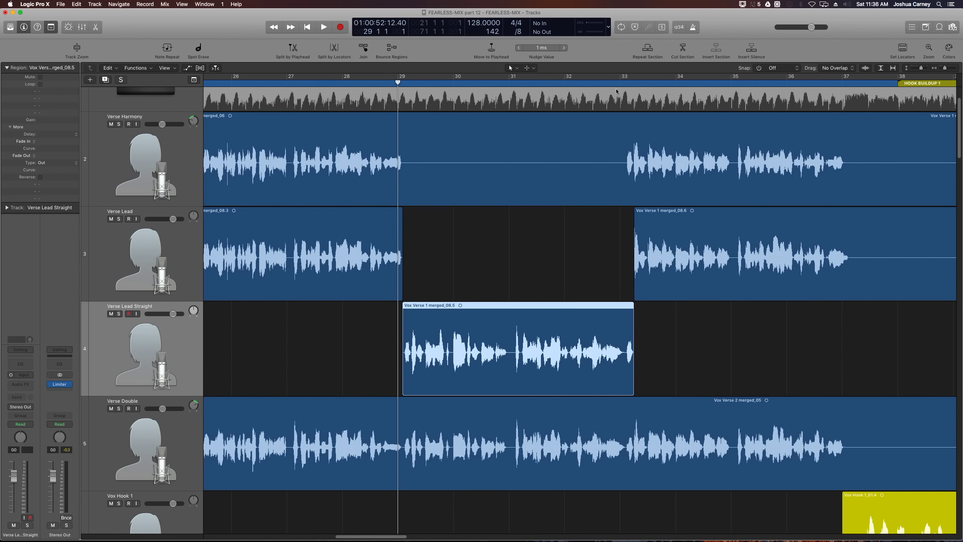
click(633, 83)
key(super+Right)
key(super+Right)
key(super+Right)
key(super+Right)
key(super+Right)
key(super+Right)
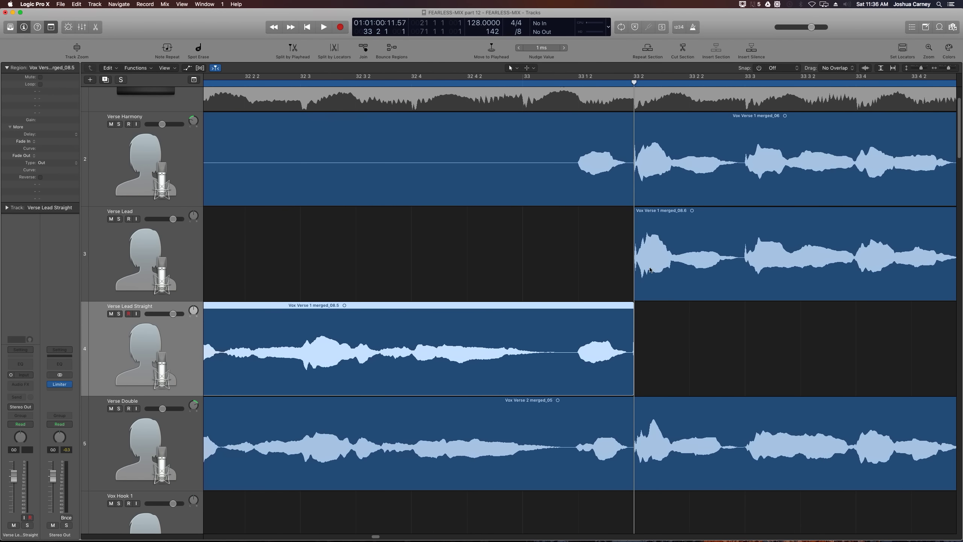
drag(634, 277, 572, 326)
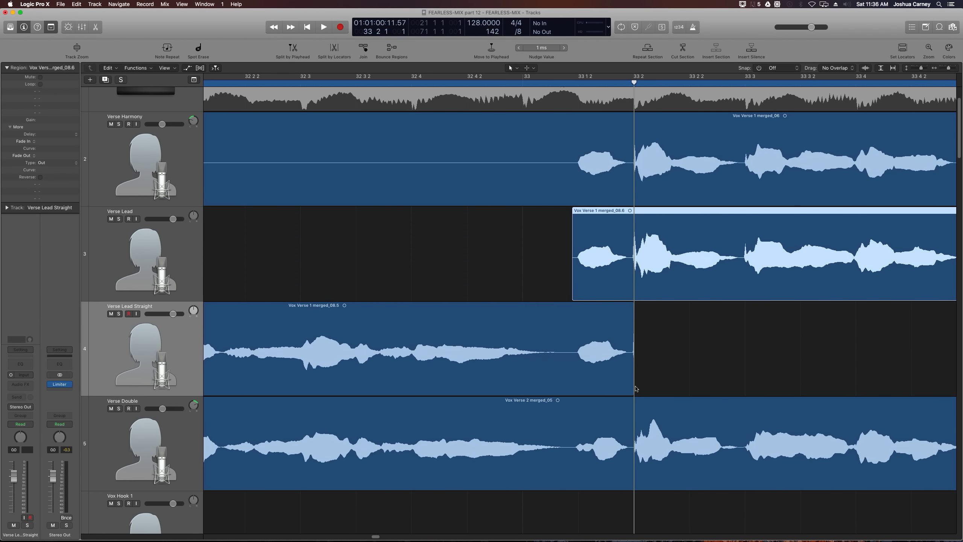
drag(632, 387, 573, 402)
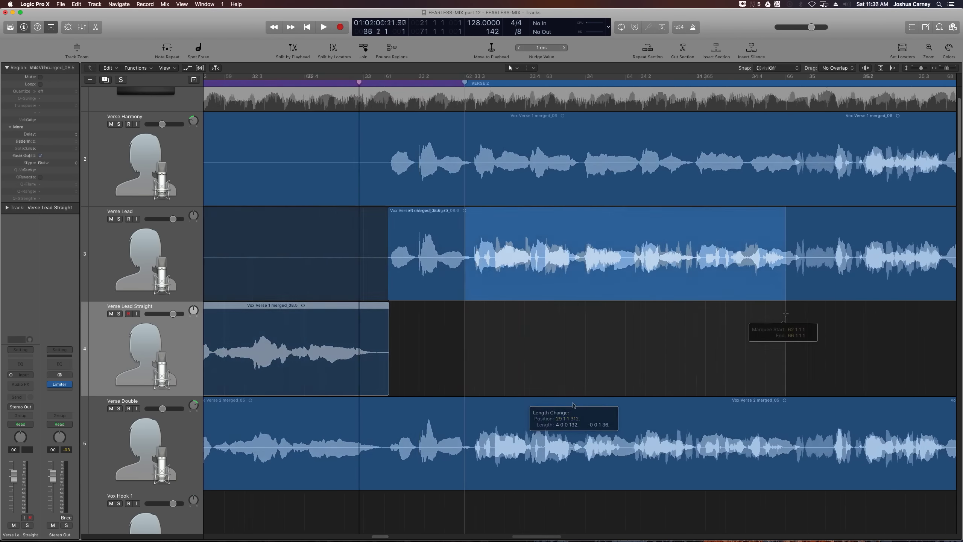
Set snapping to Division and move the Verse 2 lead section from bar 62 to 66 1 2 onto the Verse Lead Straight track
drag(784, 326, 795, 320)
click(679, 276)
click(817, 358)
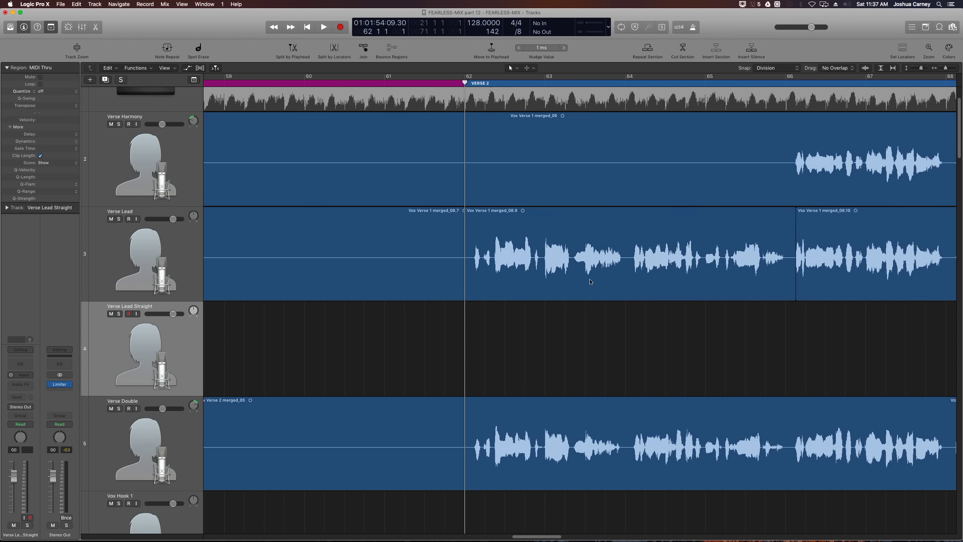
drag(591, 280, 592, 342)
drag(713, 269, 712, 269)
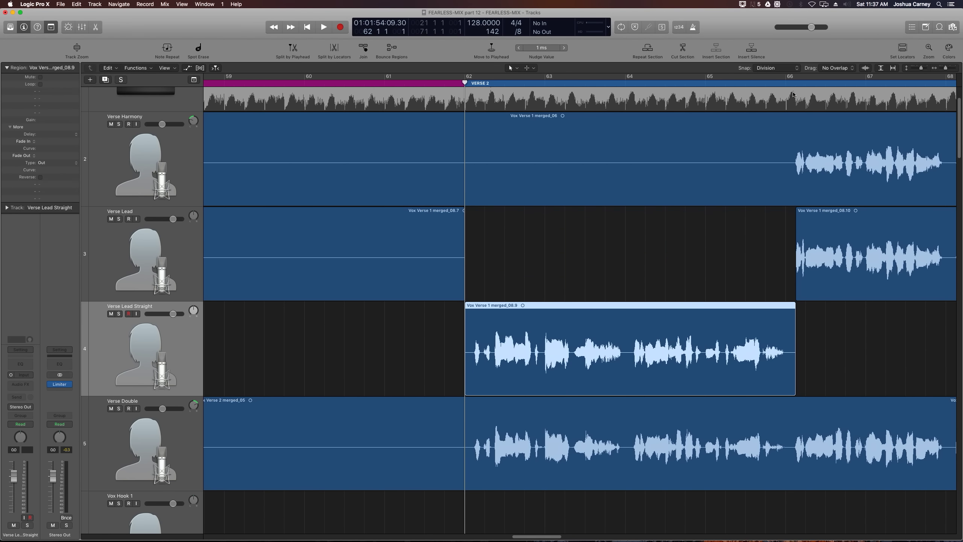
With snapping off, extend the Verse Lead start to slightly before 66 1 2 and trim the Verse Lead Straight end to match
drag(793, 84, 778, 173)
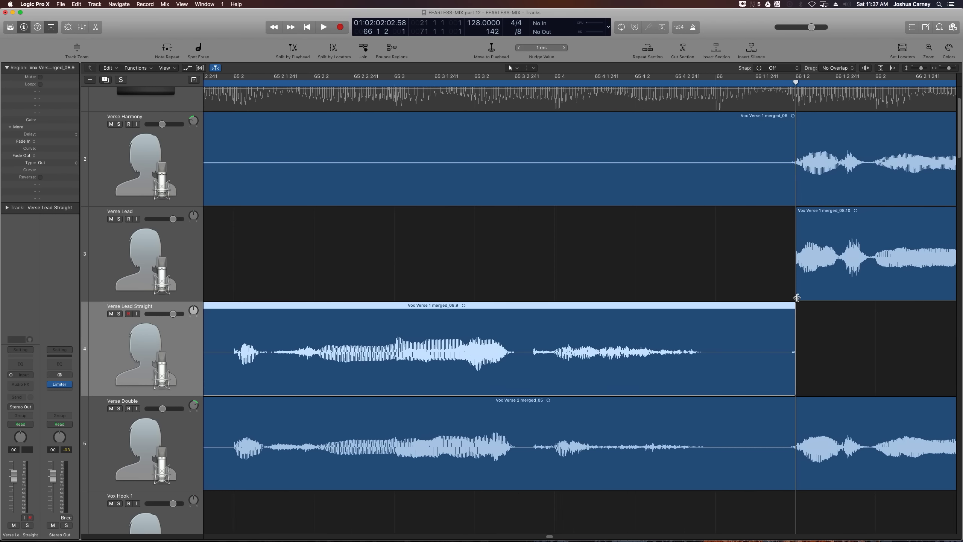
drag(796, 297, 763, 299)
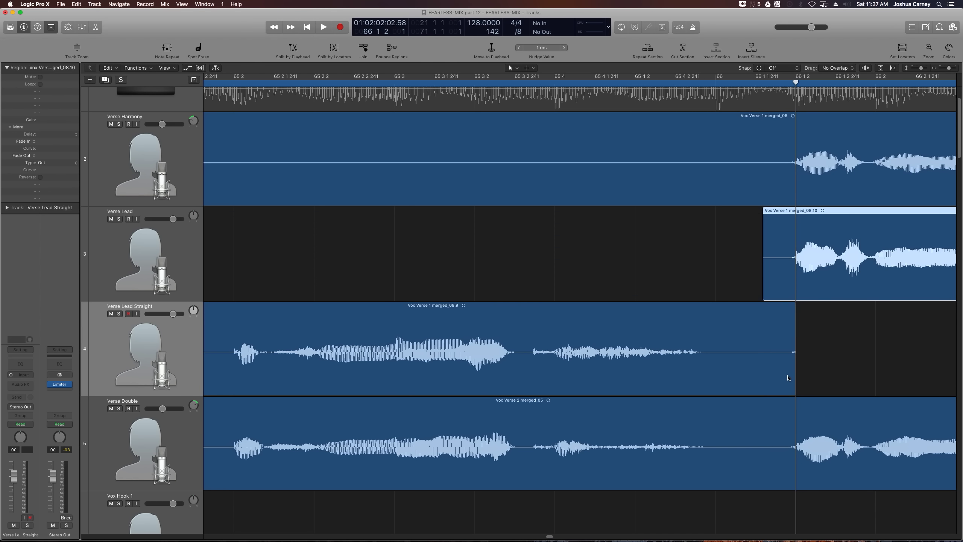
drag(793, 376, 763, 386)
Delete the silent stretch between Verse 1 and Verse 2, about bar 37 to 61, on the Verse Harmony, Verse Lead and Verse Double tracks
key(super+Left)
key(super+Left)
key(super+Left)
key(super+Left)
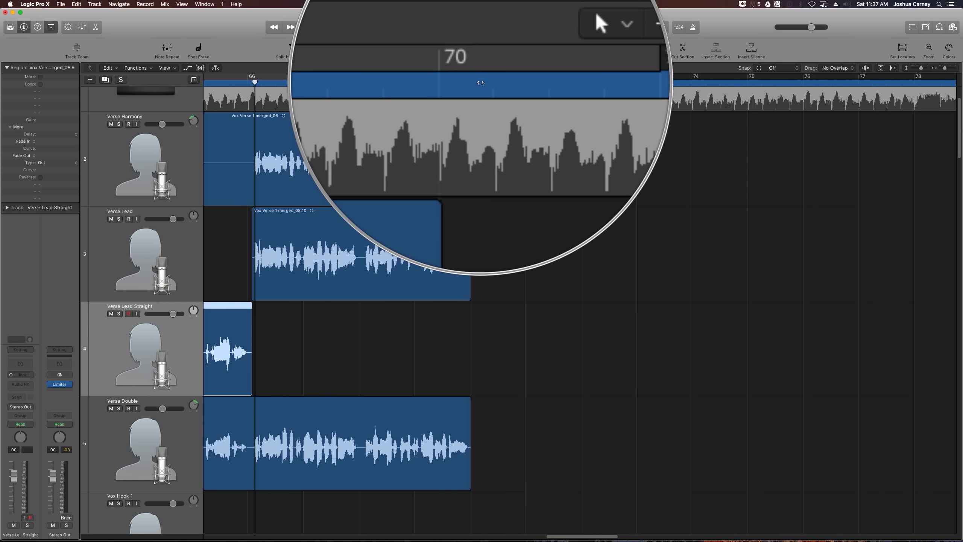
key(super+Left)
key(super+Left)
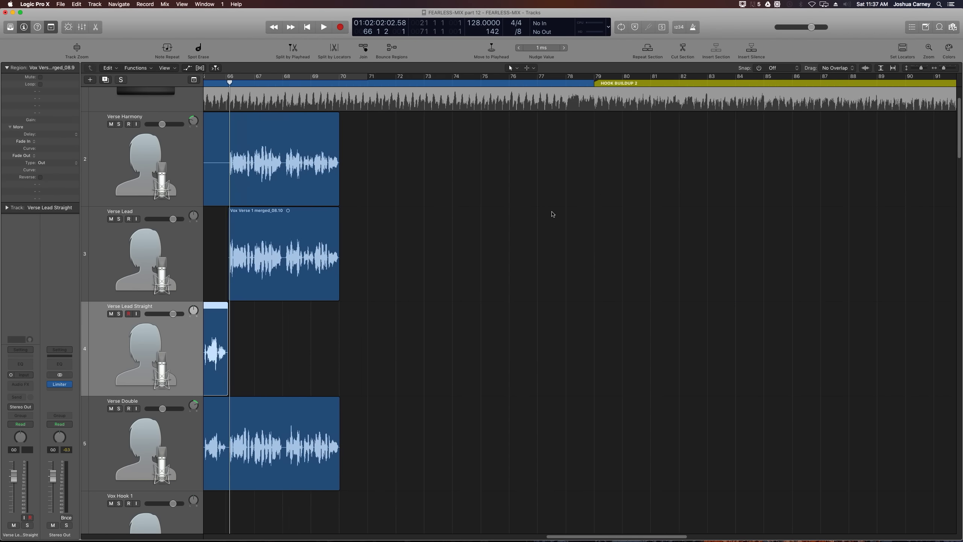
scroll(527, 267, left, 10)
scroll(529, 266, left, 15)
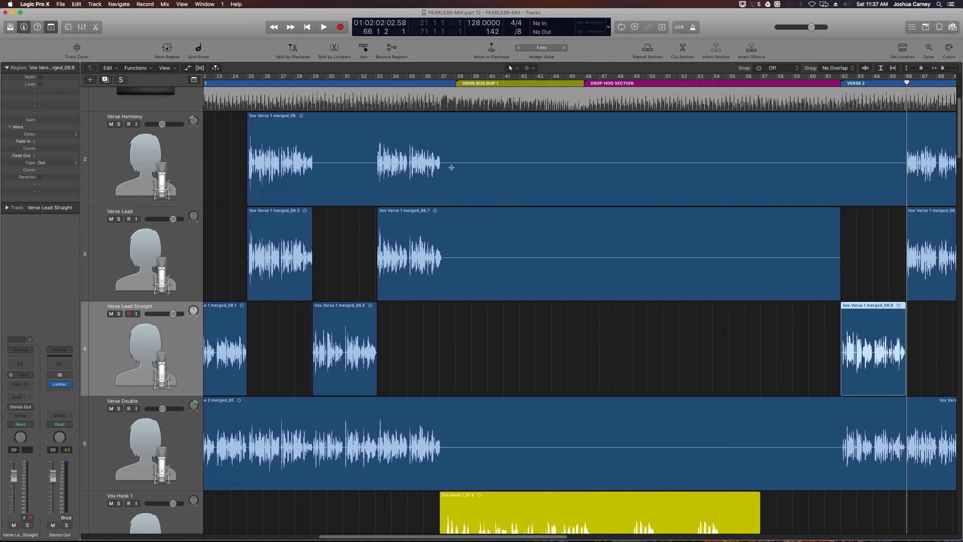
drag(447, 168, 828, 454)
key(Delete)
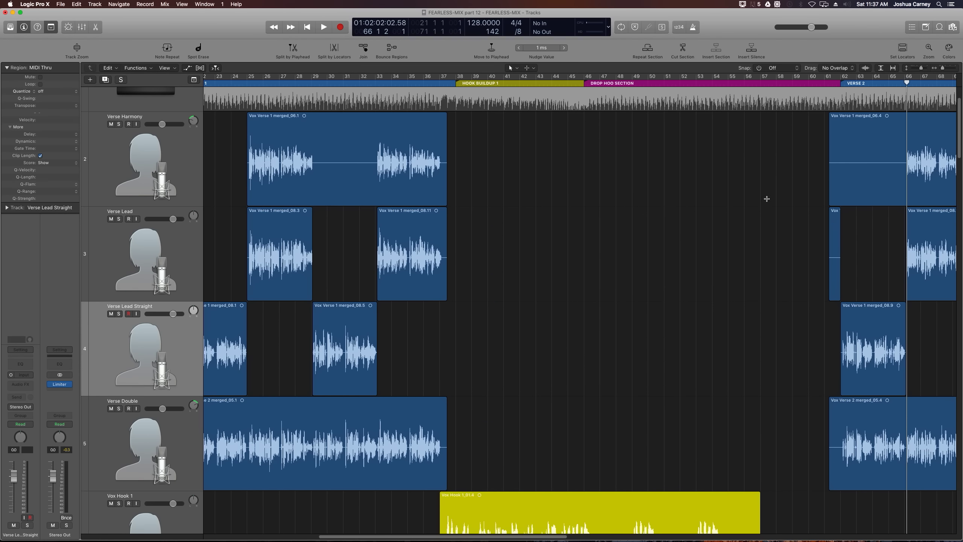
Set snapping to Bar and copy the section from bar 29 to bar 38 across the four verse vocal tracks
drag(765, 193, 899, 232)
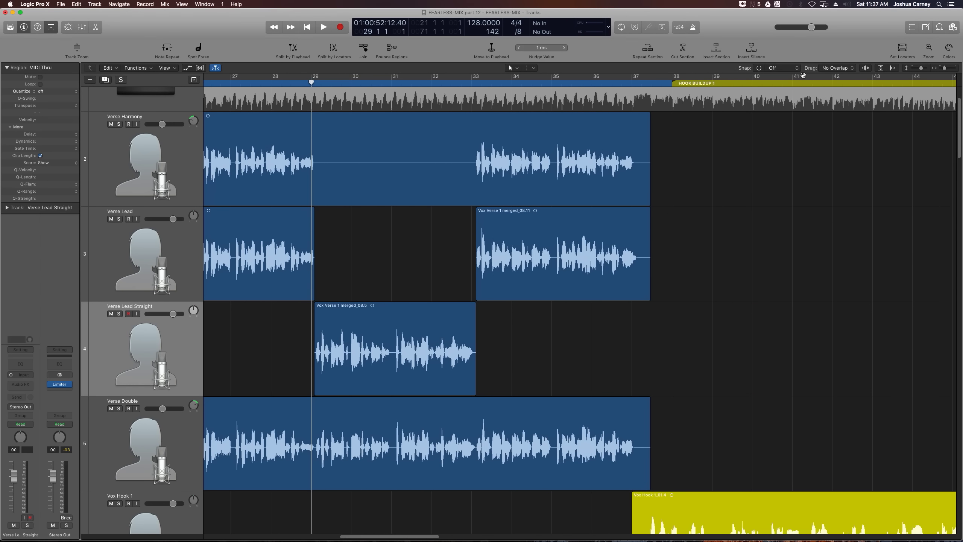
click(781, 70)
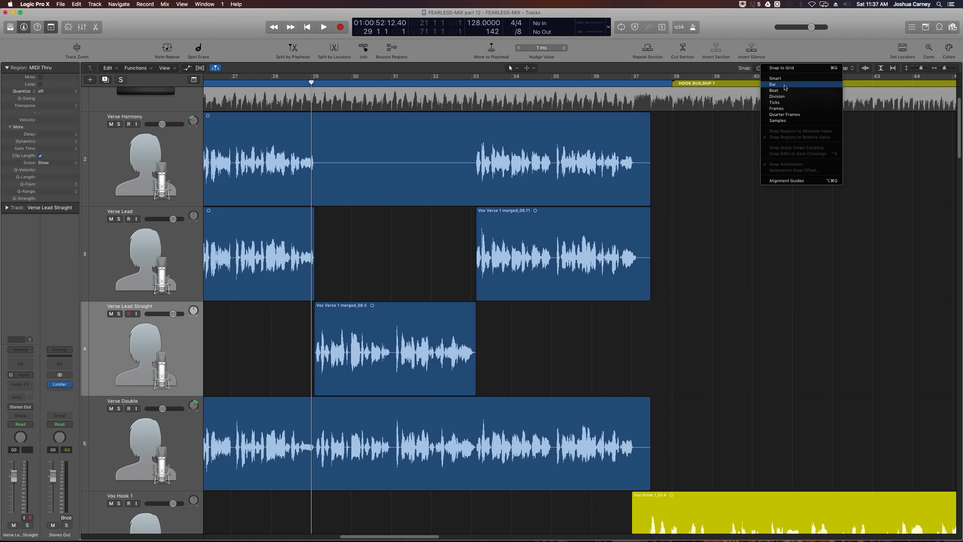
click(776, 86)
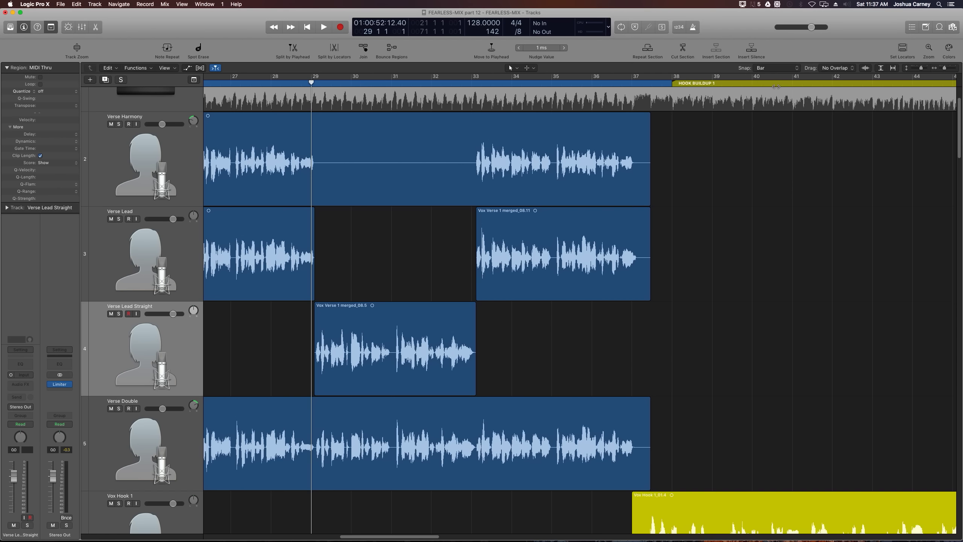
drag(661, 145, 324, 471)
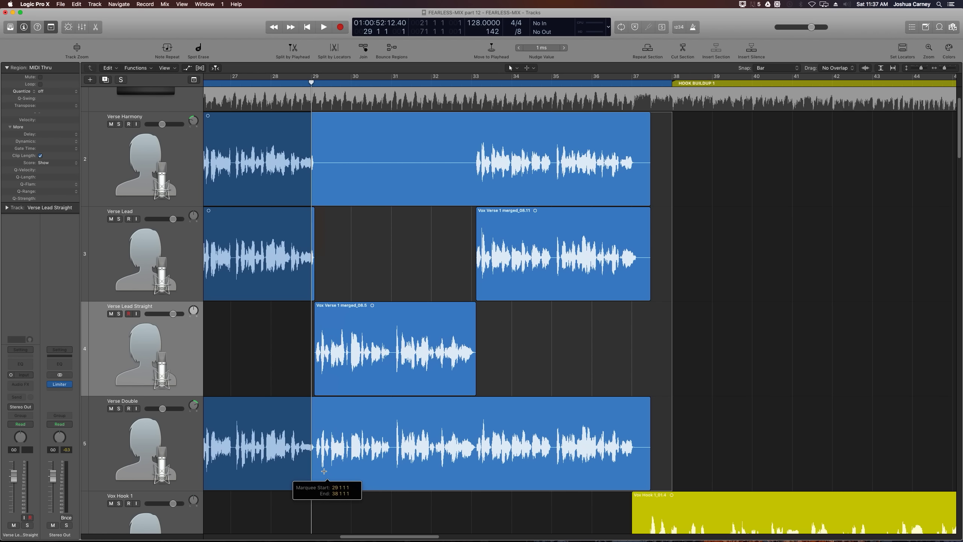
click(149, 197)
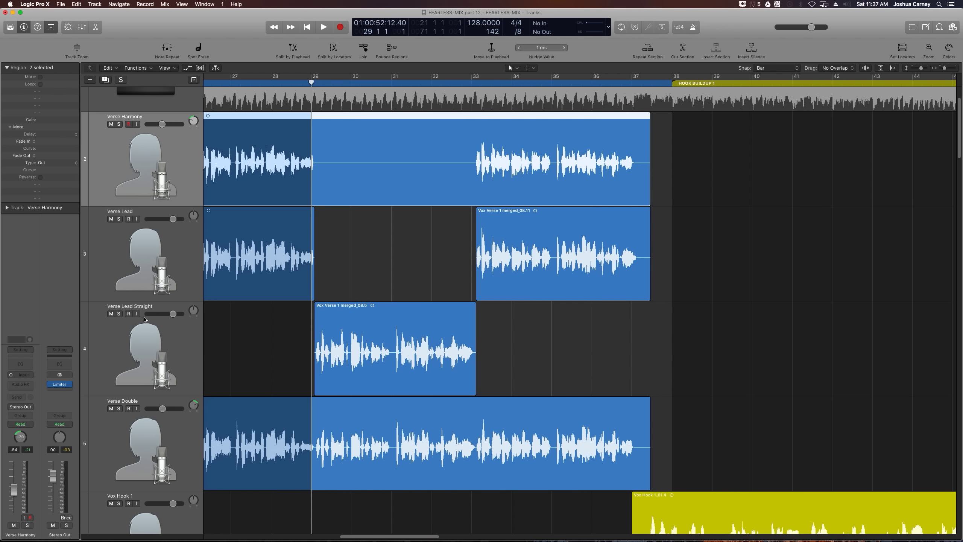
key(shift+d)
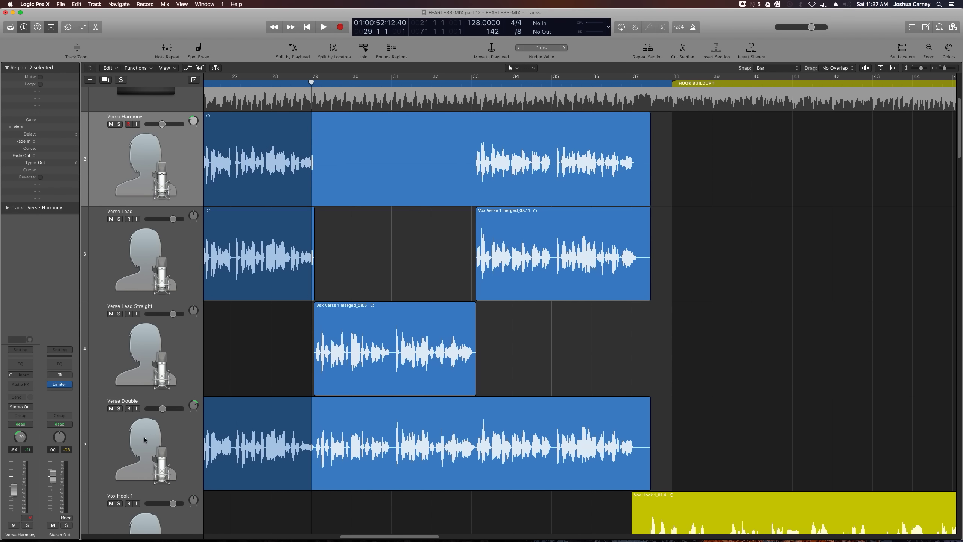
Paste the copied verse vocals at bar 70 in Verse 2, starting from the Verse Harmony track
key(super+Left)
key(super+Left)
key(super+Left)
key(super+Left)
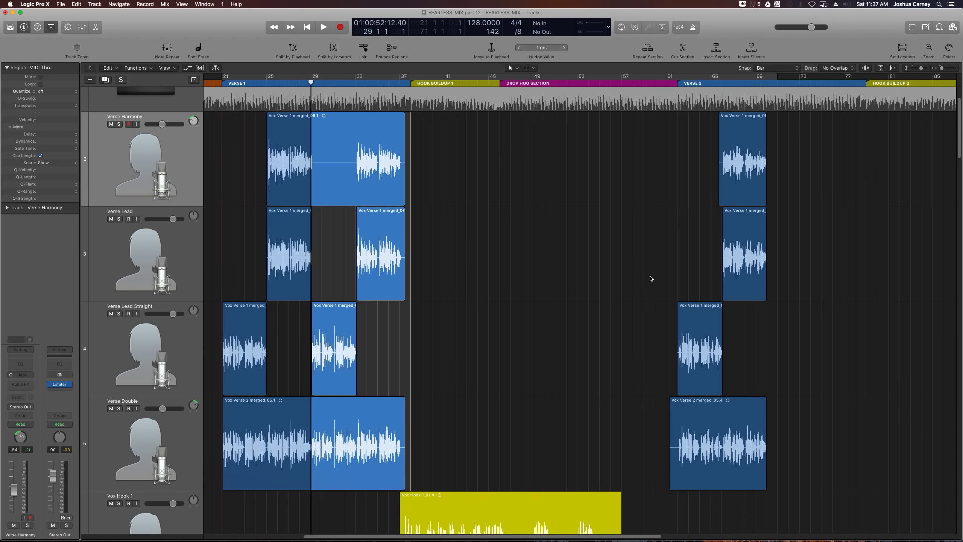
click(784, 122)
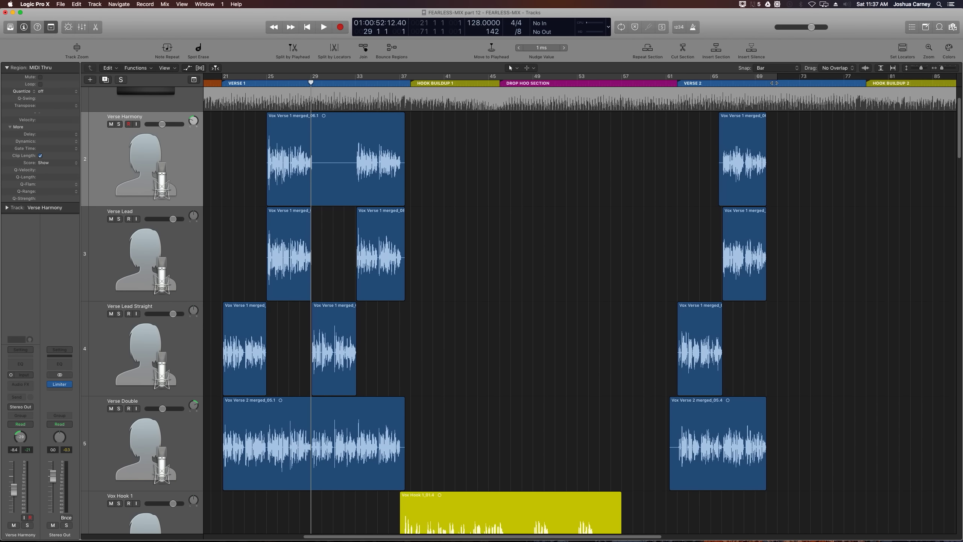
click(774, 83)
key(super+Right)
key(super+Right)
key(super+Right)
key(super+Right)
key(super+Right)
key(super+Right)
key(super+Right)
key(super+Right)
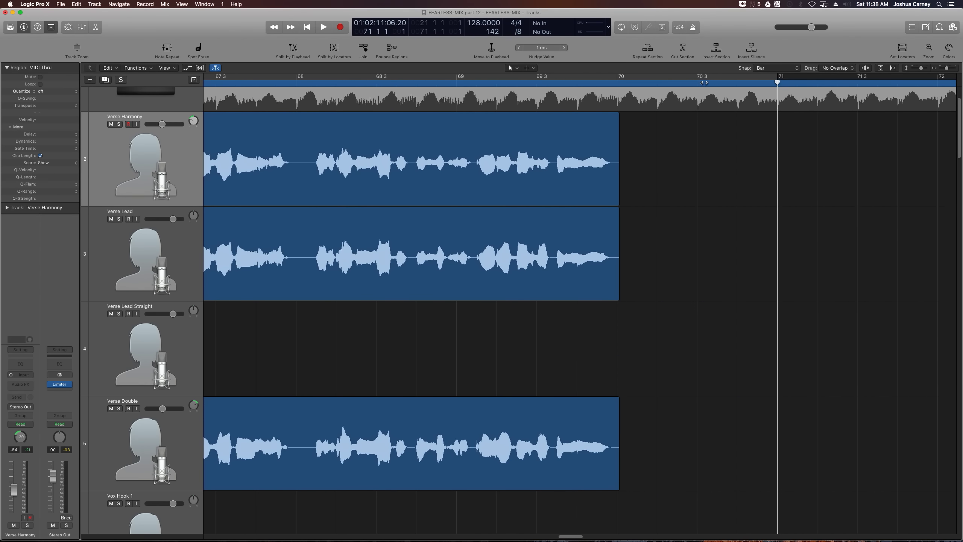
drag(704, 83, 617, 92)
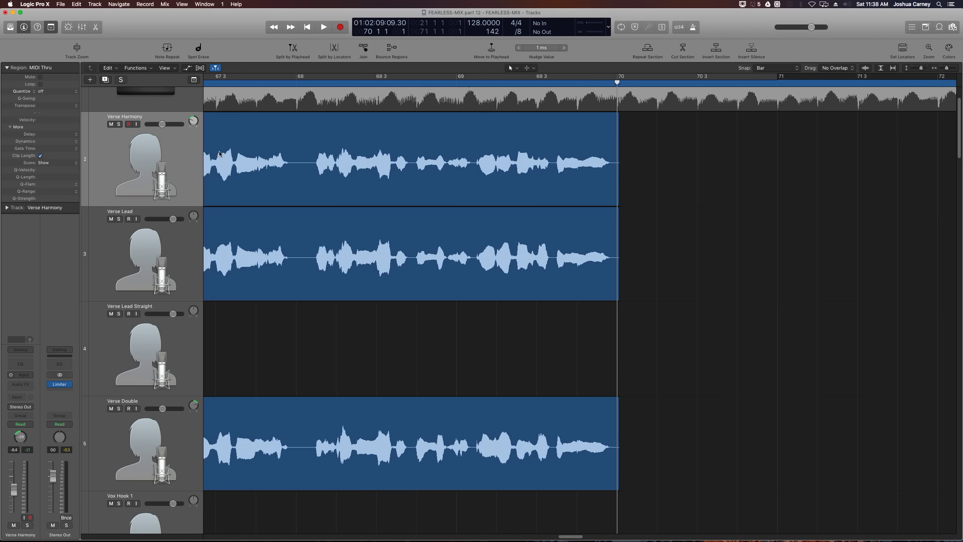
click(149, 151)
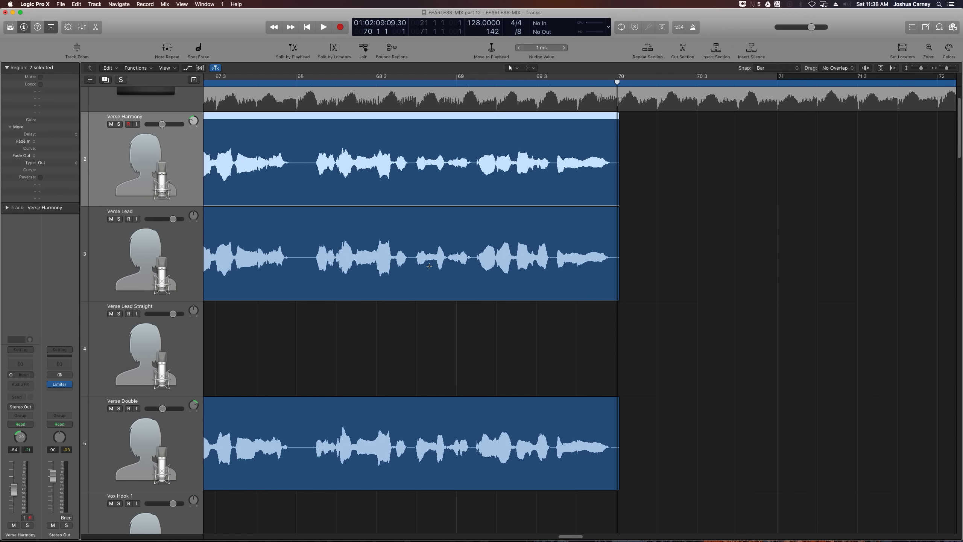
key(super+v)
Turn snapping off and trim the start of the pasted Verse Harmony region to about 70 3, extending the preceding region slightly past bar 70
scroll(524, 322, left, 5)
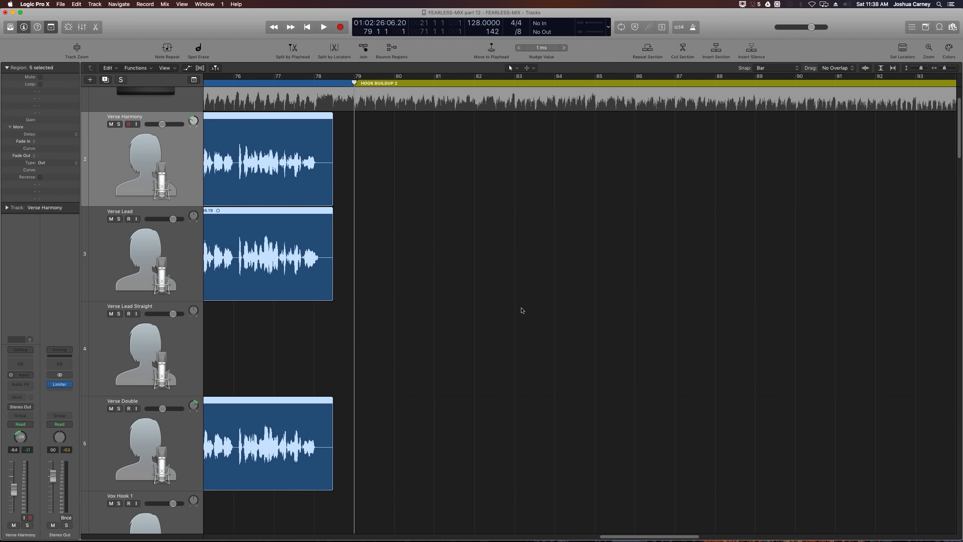
scroll(520, 307, left, 5)
scroll(522, 303, left, 5)
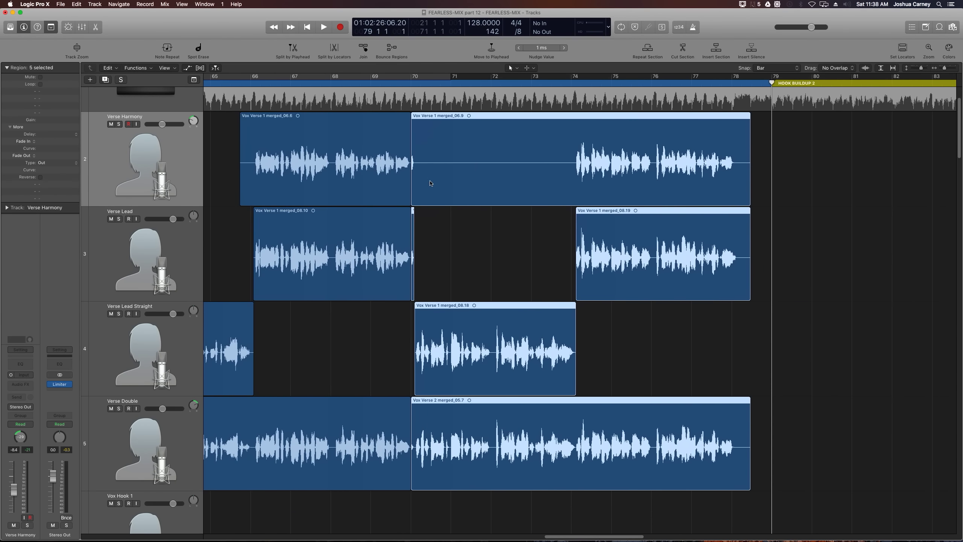
click(408, 82)
key(super+Right)
key(super+Right)
key(super+Right)
key(super+Right)
key(super+Right)
key(super+Right)
key(super+Right)
key(super+Right)
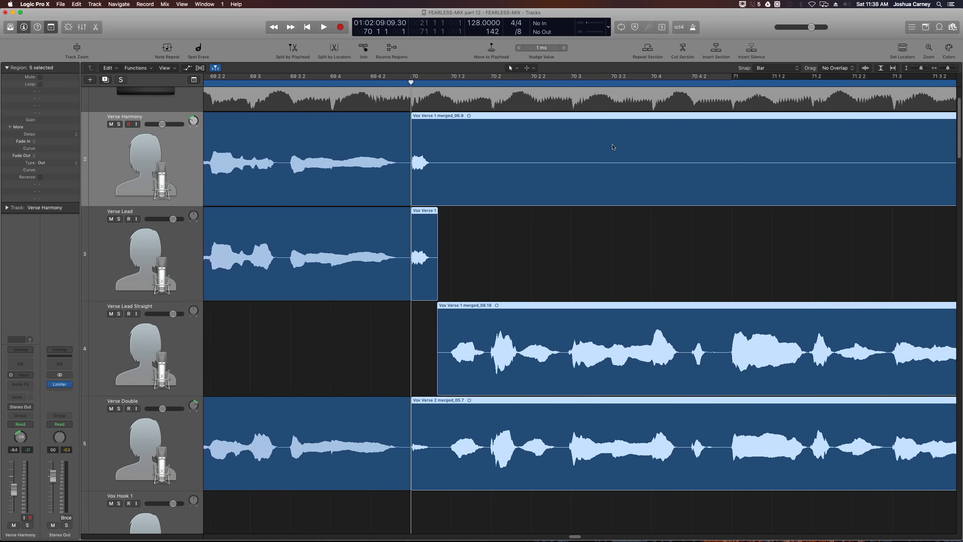
click(670, 226)
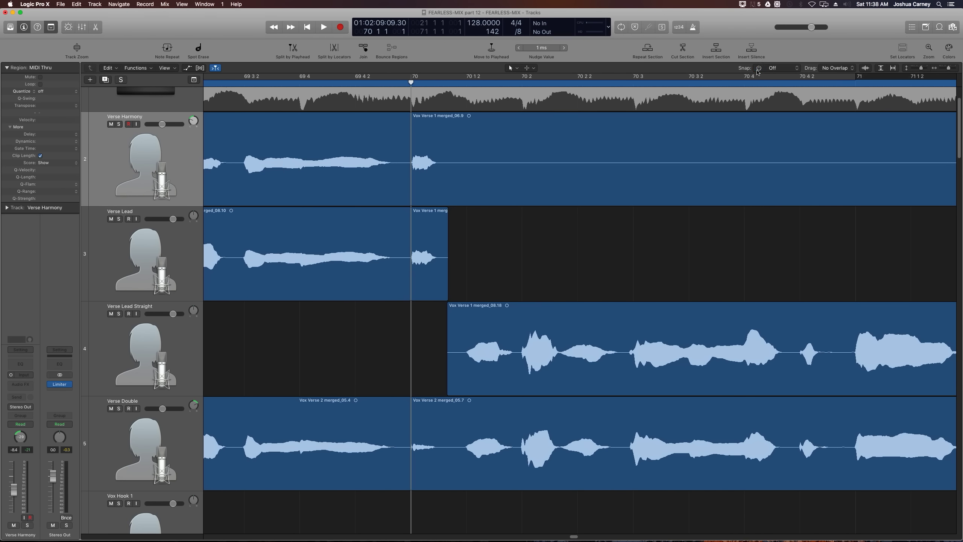
click(425, 199)
drag(407, 197, 641, 191)
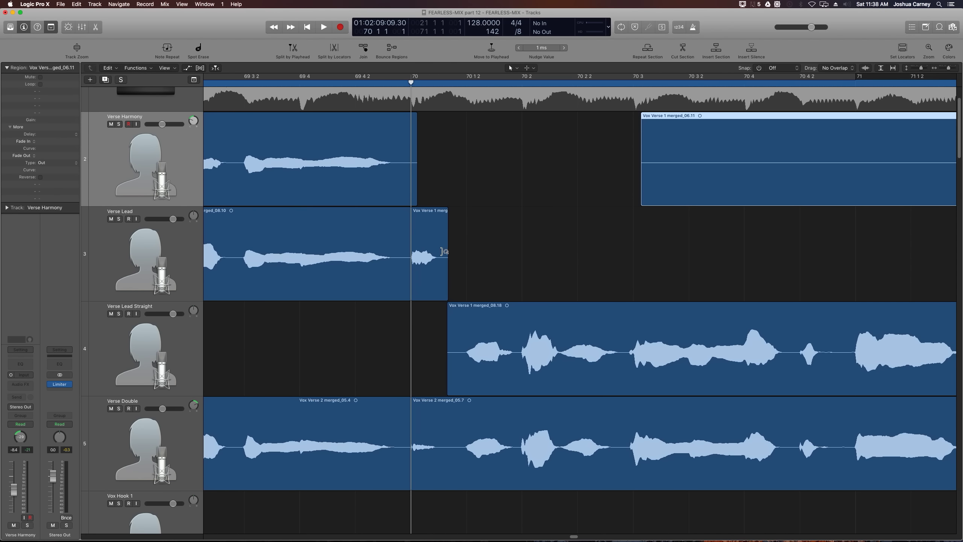
Delete the leftover Verse Lead fragment at bar 70, extend the preceding lead region slightly, and trim the pasted Verse Lead Straight start
click(418, 263)
key(Delete)
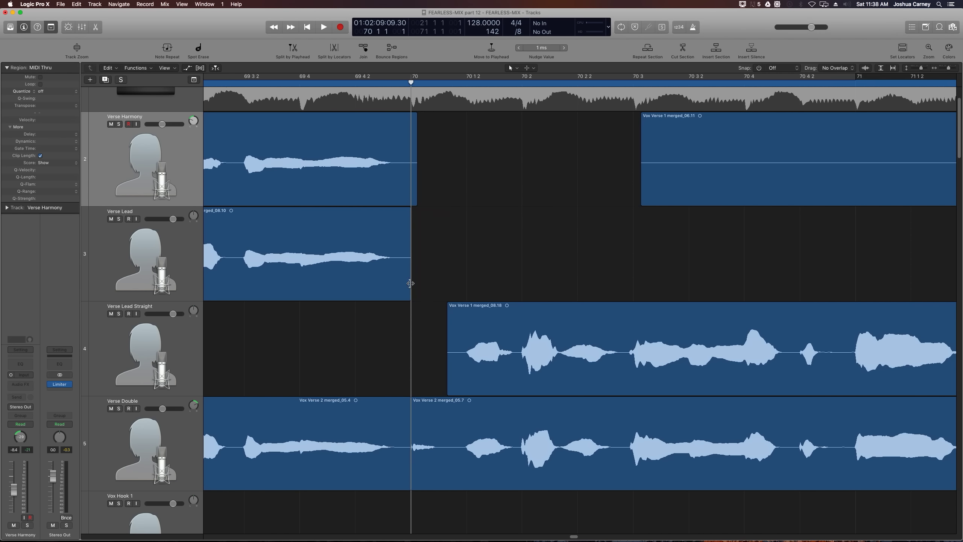
drag(411, 283, 466, 283)
drag(458, 317, 452, 362)
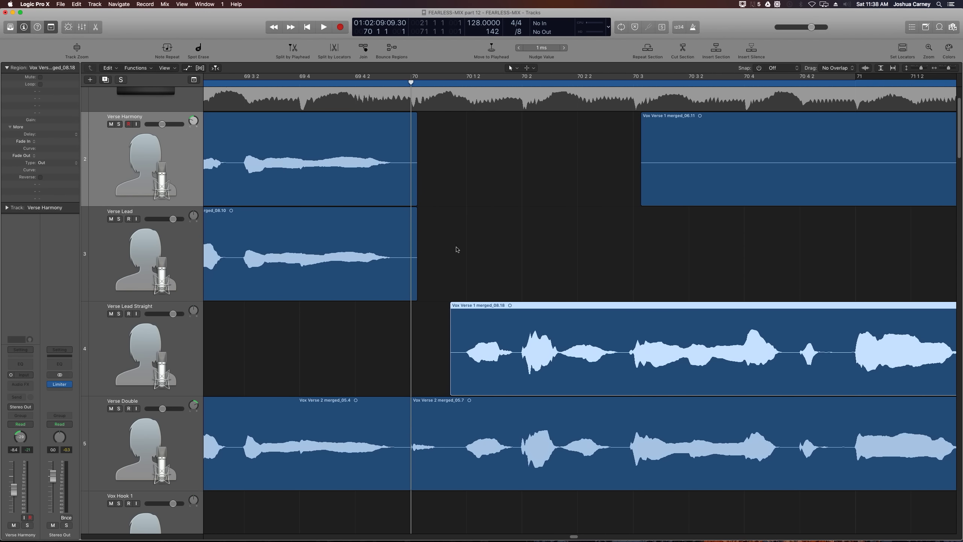
Trim the silent start of the pasted Verse Harmony region to just before its vocals begin near bar 74
key(super+Left)
key(super+Left)
key(super+Left)
key(super+Left)
key(super+Left)
key(super+Left)
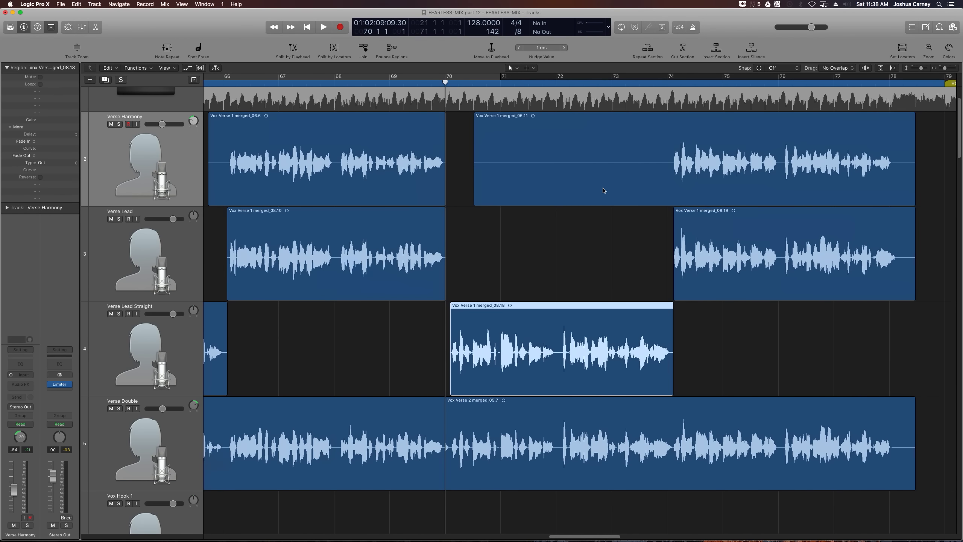
drag(474, 189, 668, 207)
click(565, 209)
key(super+Right)
key(super+Right)
key(super+Right)
key(super+Right)
key(super+Right)
key(super+Right)
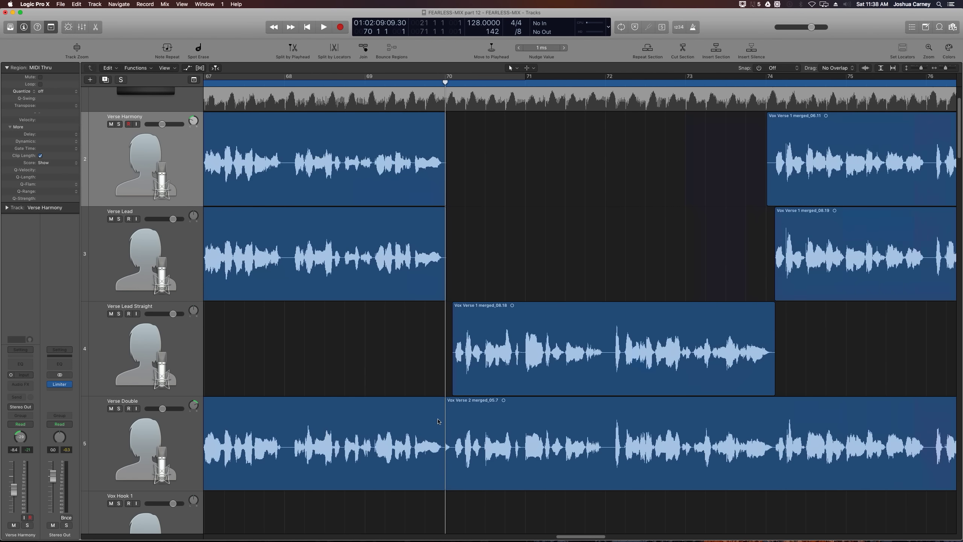
Trim the Verse Double region's start at bar 70 to about 70 1 1 341 and extend the preceding region slightly past bar 70
drag(447, 483, 487, 476)
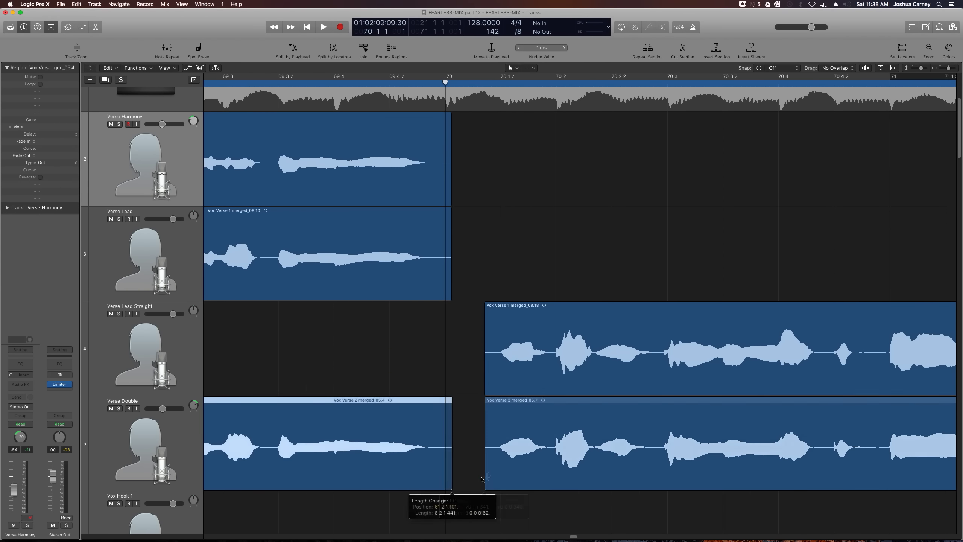
key(super+Left)
key(super+Left)
key(super+Left)
key(super+Left)
key(super+Left)
key(super+Left)
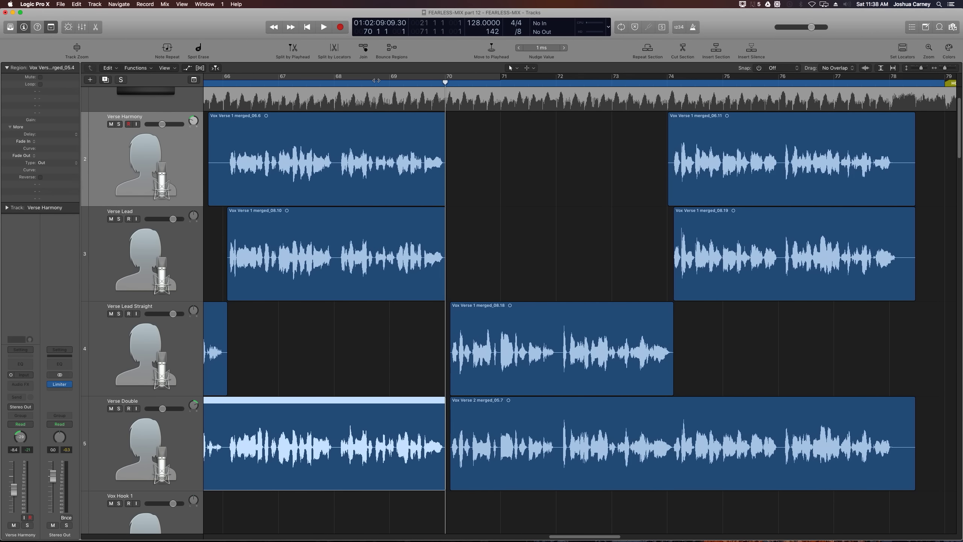
Play back the edited Verse 2 vocals from just before bar 69 to the end of the verse
click(376, 80)
key(space)
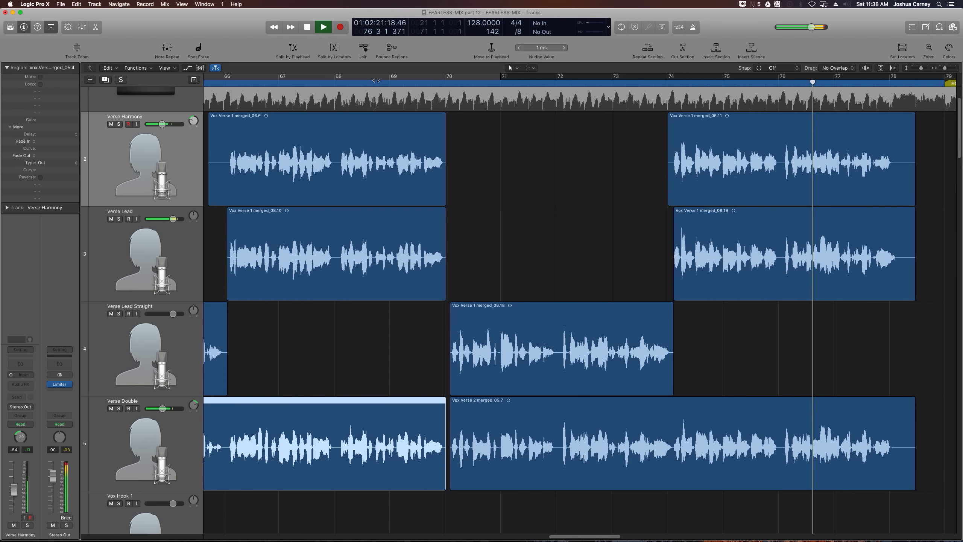
key(super+Left)
key(super+Left)
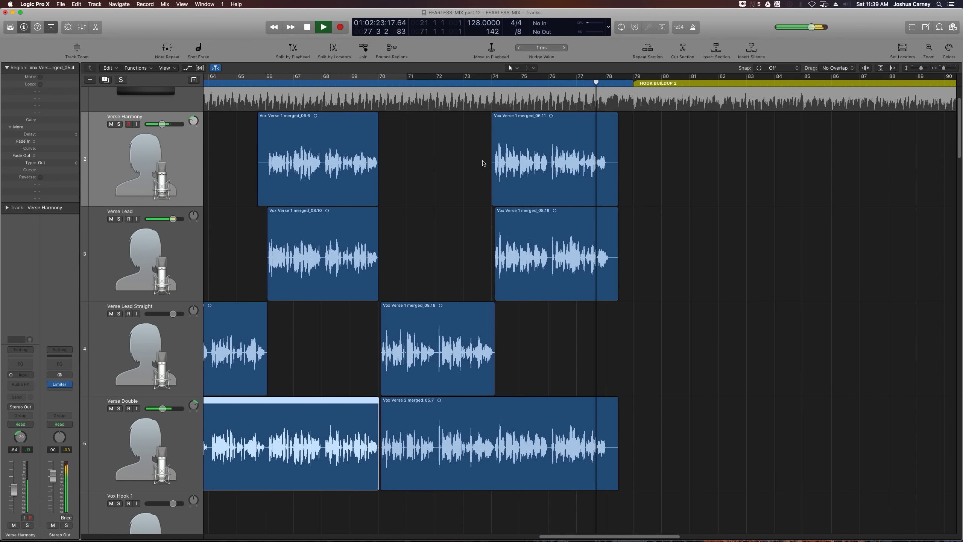
key(space)
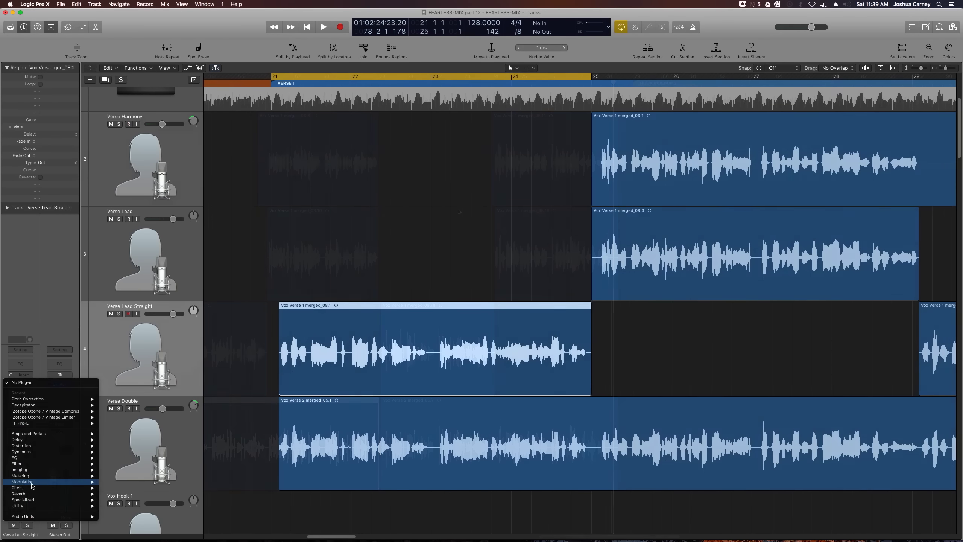
Insert a mono Pitch Correction plug-in on the Verse Lead Straight track and move its window slightly aside
mouse_move(32, 488)
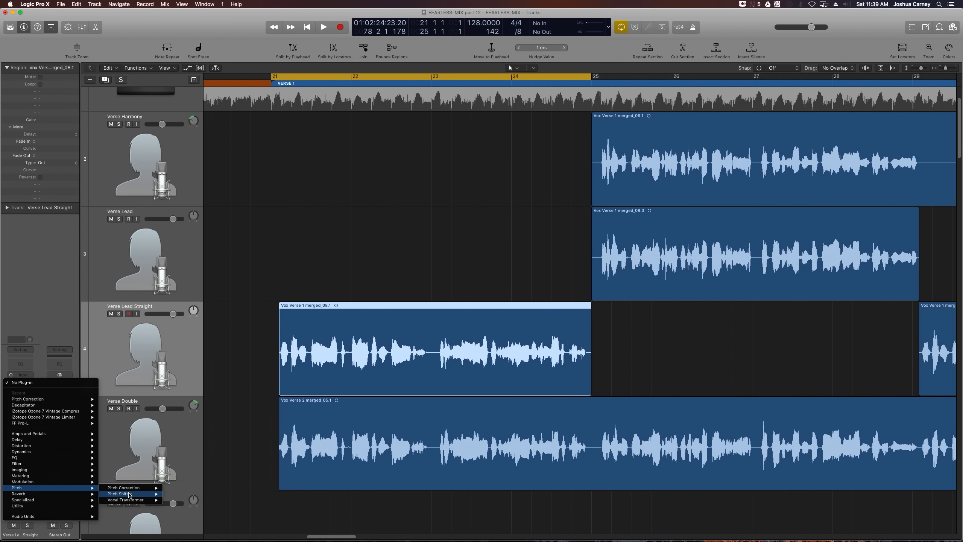
mouse_move(128, 490)
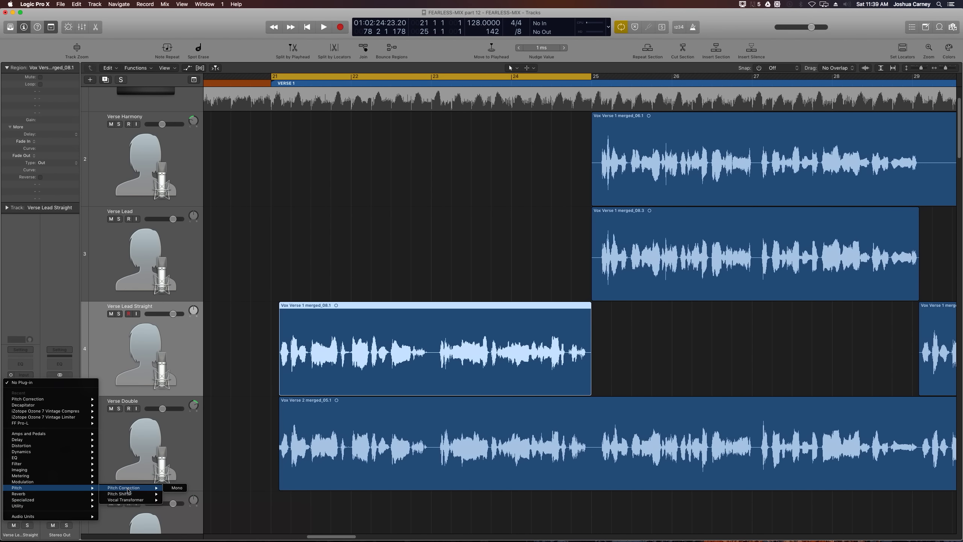
click(176, 488)
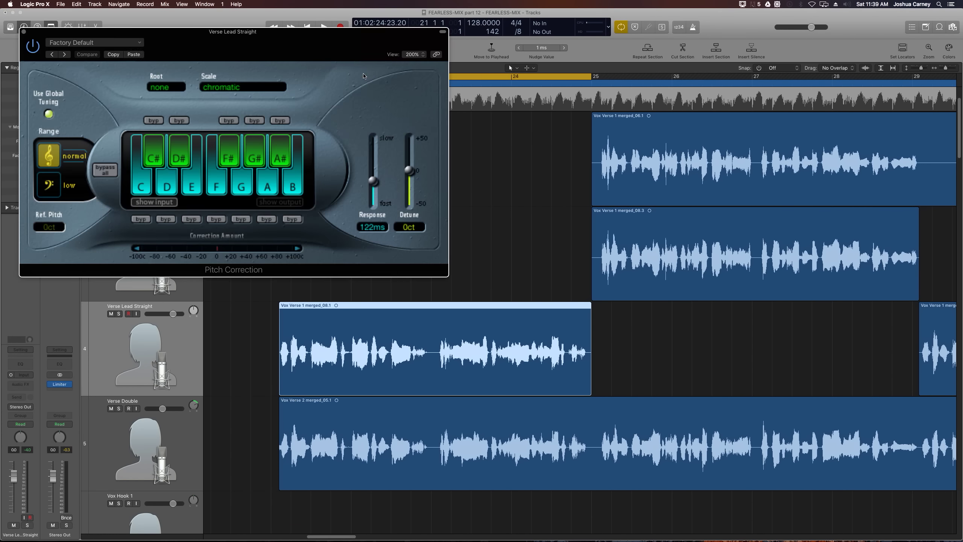
drag(279, 38, 295, 27)
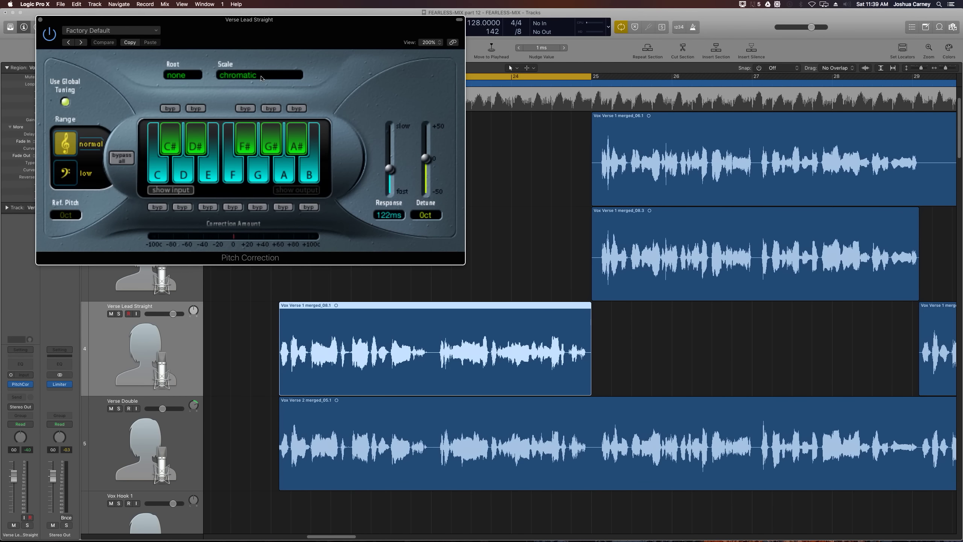
Set Pitch Correction's scale to natural min scale and its root to B
click(261, 76)
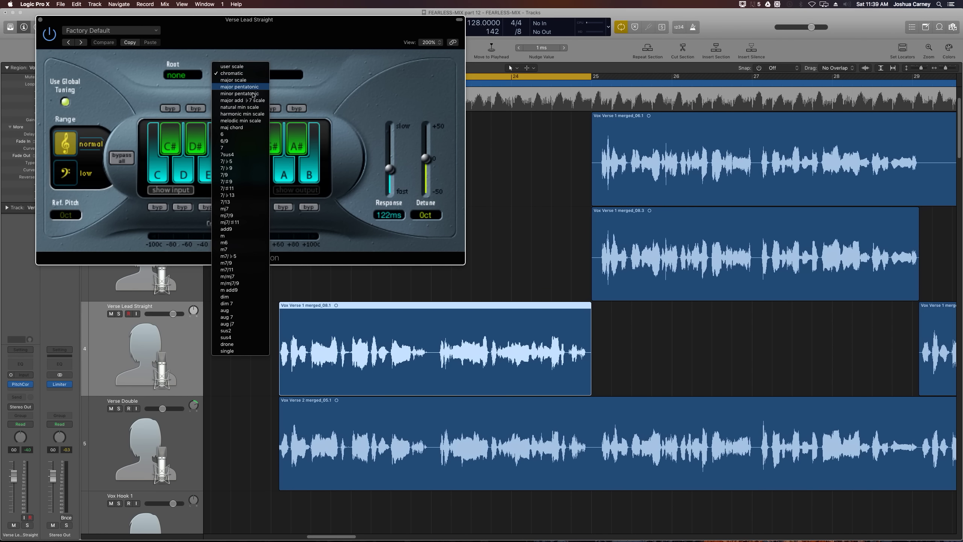
click(239, 109)
click(181, 76)
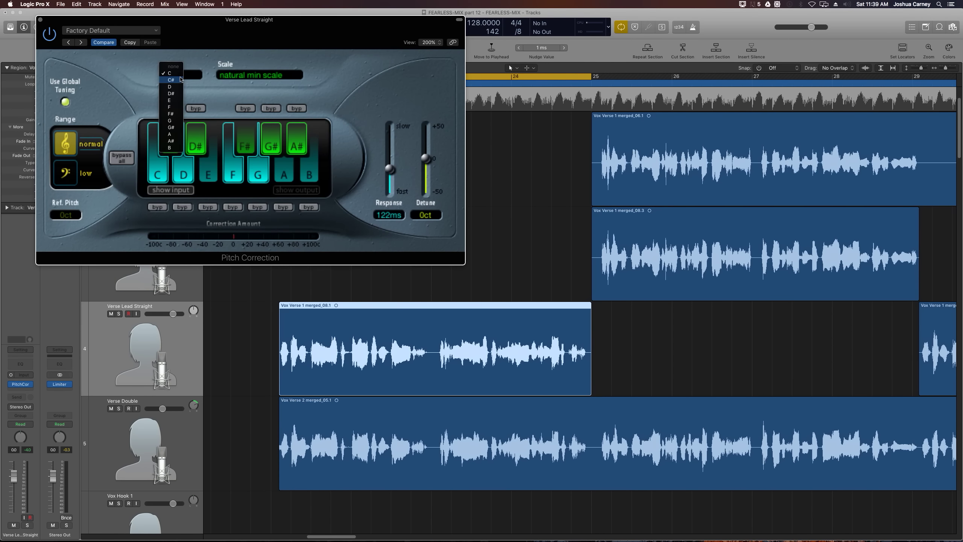
click(171, 148)
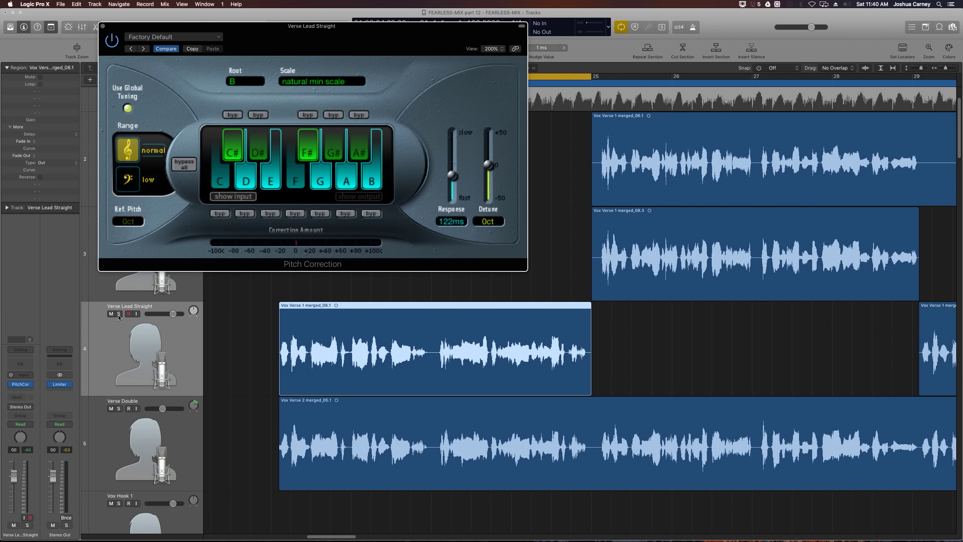
Solo Verse Lead Straight and audition its pitch-corrected regions, cycling playback over the one between bars 29 and 33
click(118, 314)
key(space)
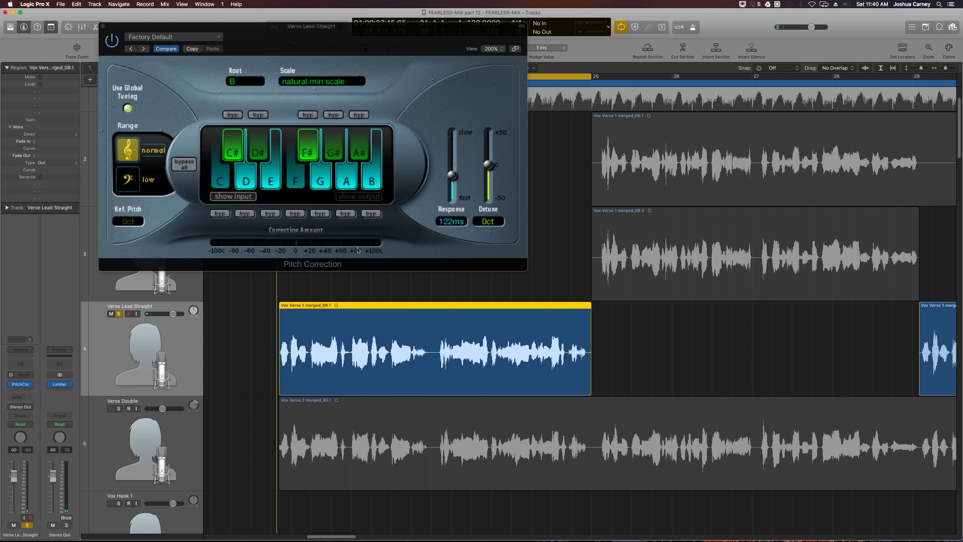
scroll(540, 247, right, 10)
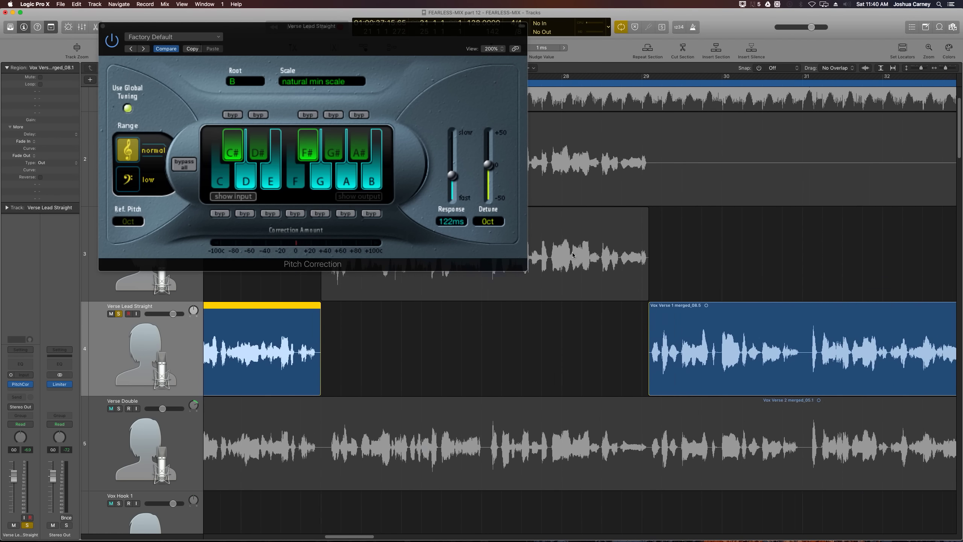
click(669, 330)
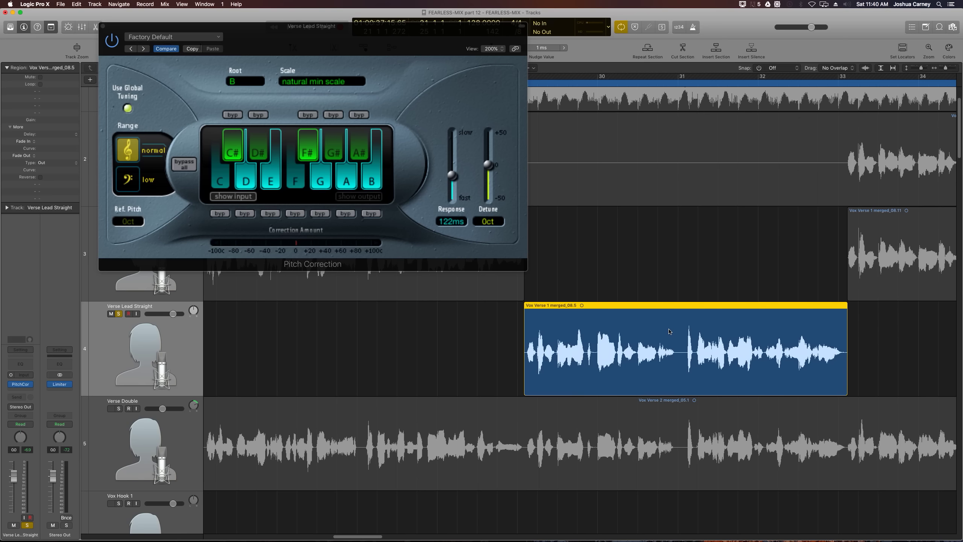
key(super+u)
key(space)
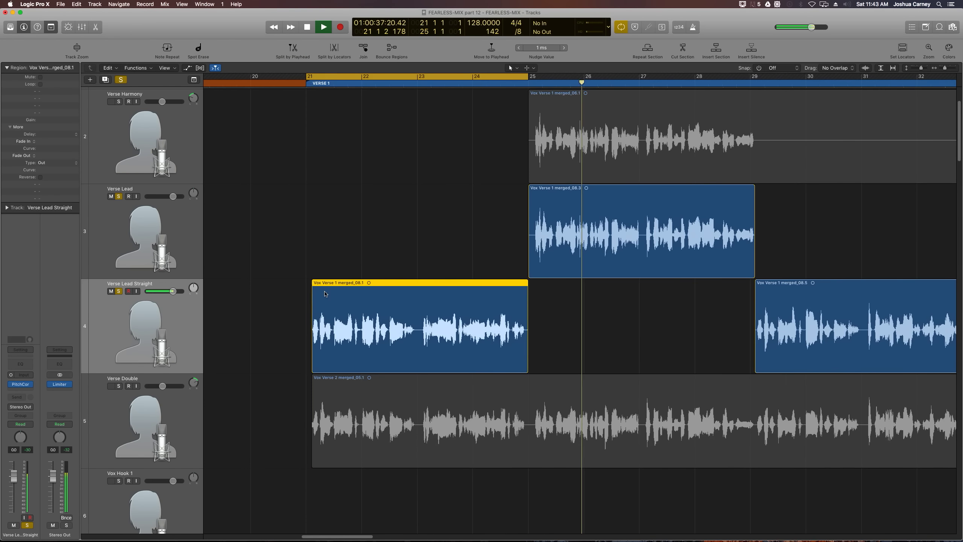
Split out the Verse Lead Straight phrase from about 22 3 to bar 23, move it to Verse Lead, and play it back
key(super+Right)
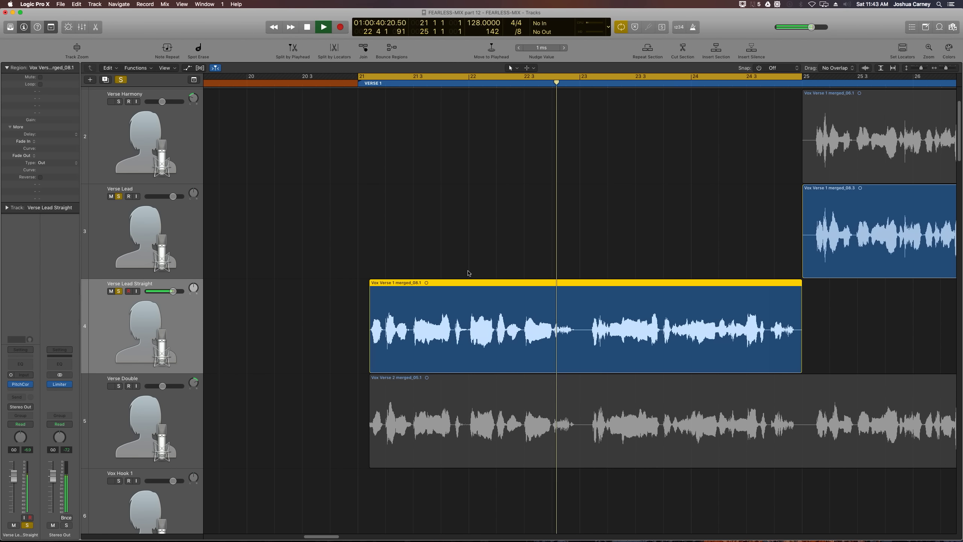
key(space)
key(super+Right)
key(super+Right)
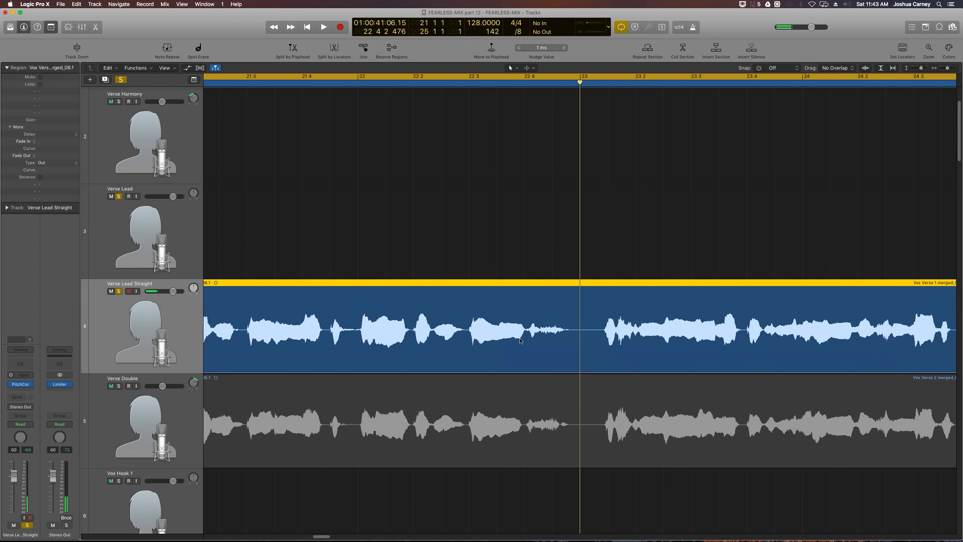
click(526, 330)
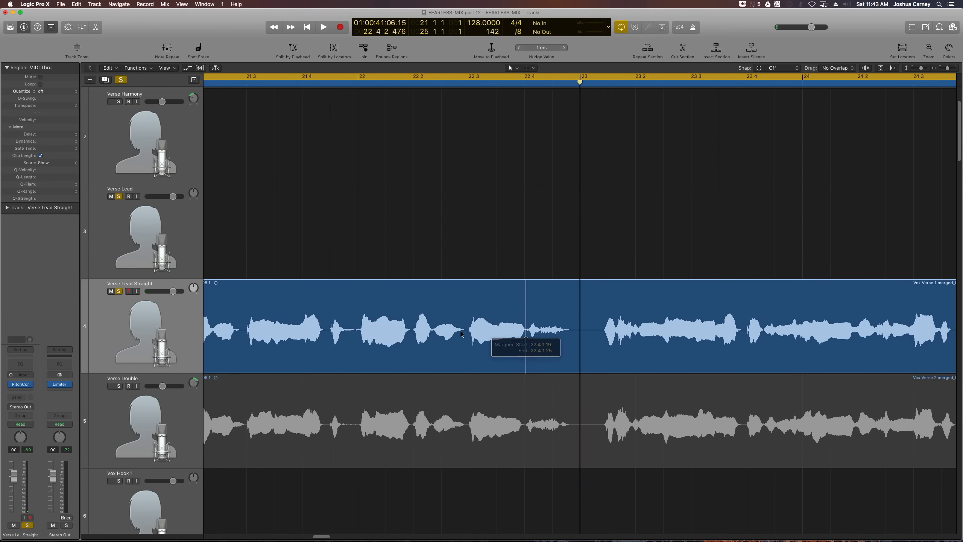
drag(466, 333, 483, 164)
click(564, 348)
key(space)
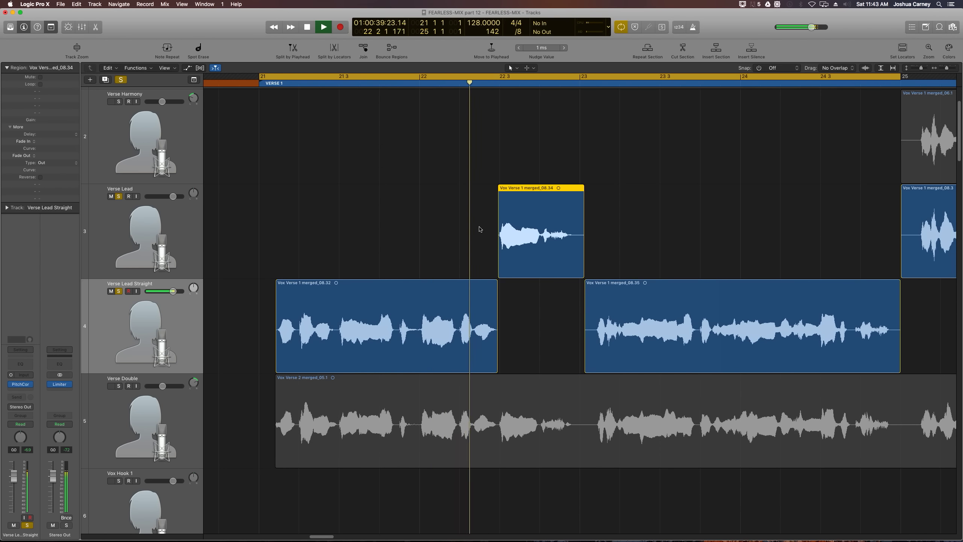
scroll(480, 229, right, 10)
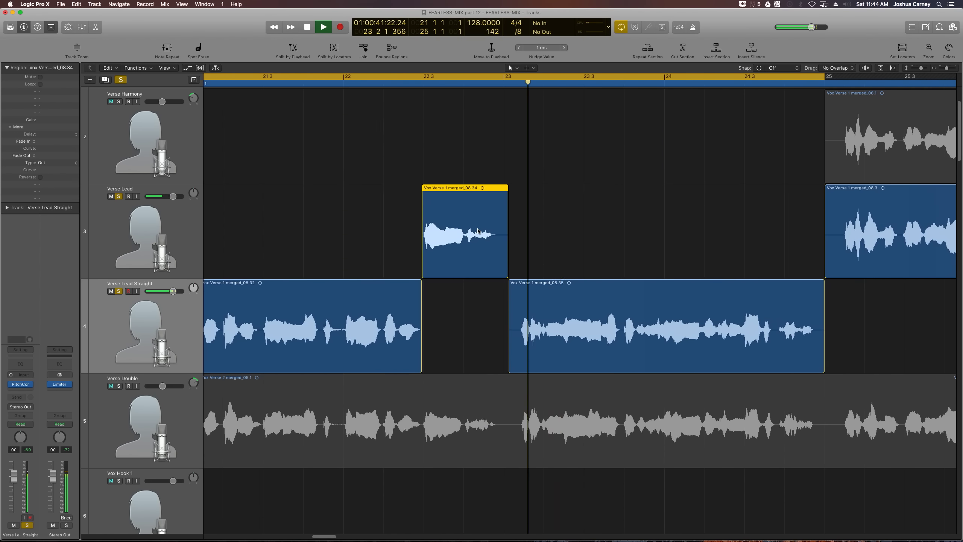
Extend the Verse Lead region's start about one beat before bar 25 and trim the end of the Verse Lead Straight region to match
scroll(478, 231, right, 4)
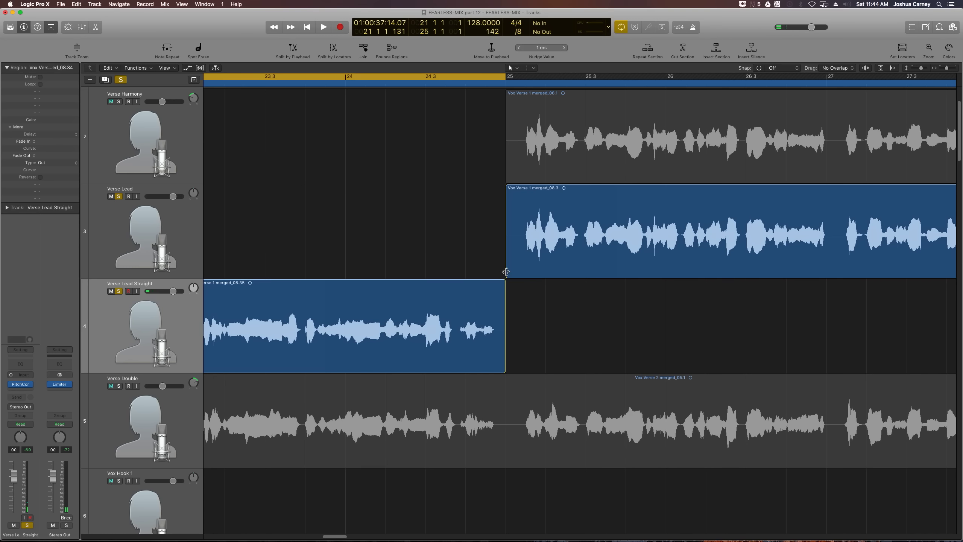
drag(506, 271, 456, 287)
scroll(493, 342, down, 1)
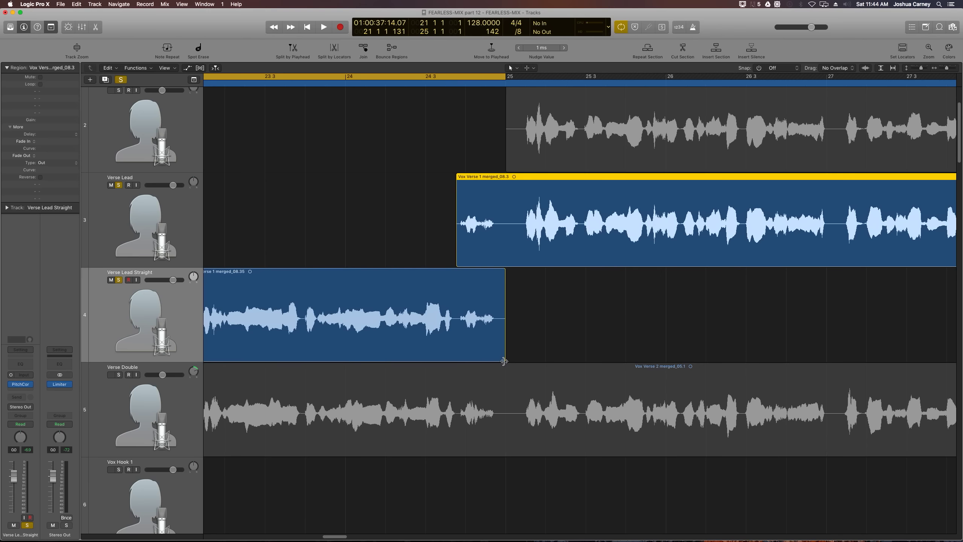
drag(503, 358, 456, 362)
click(490, 306)
key(super+Left)
key(super+Left)
key(super+Left)
key(super+Left)
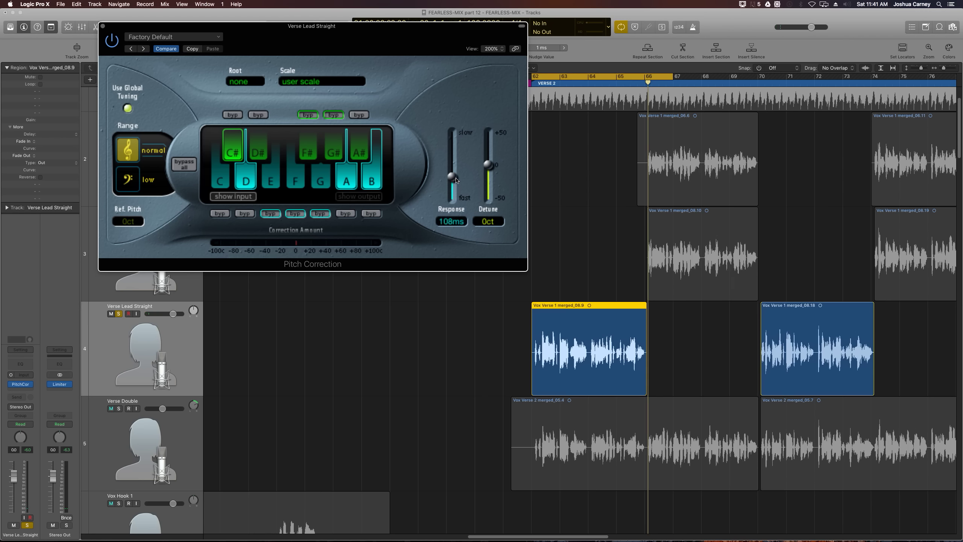
Lower Pitch Correction's response on Verse Lead Straight to 0.00 ms, then raise it slightly
drag(456, 180, 453, 206)
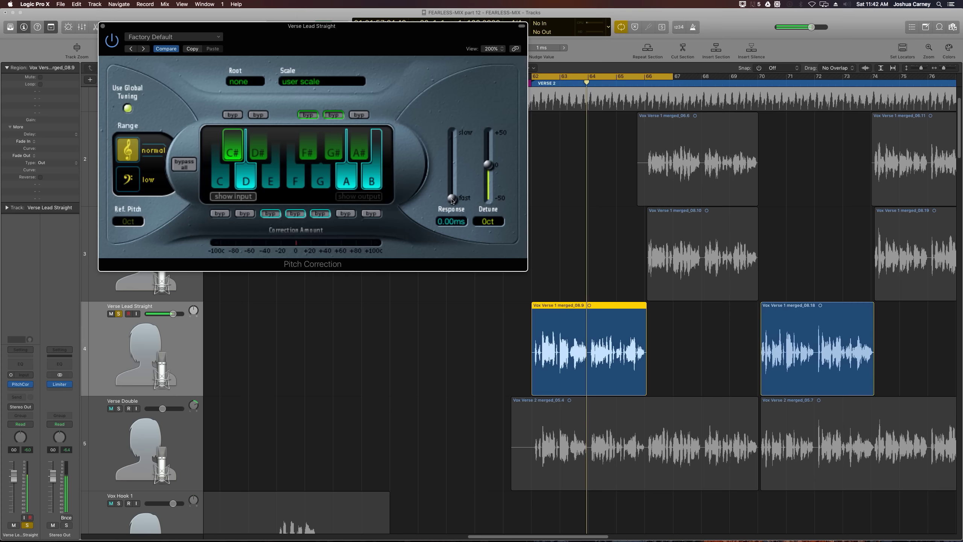
drag(451, 199, 452, 194)
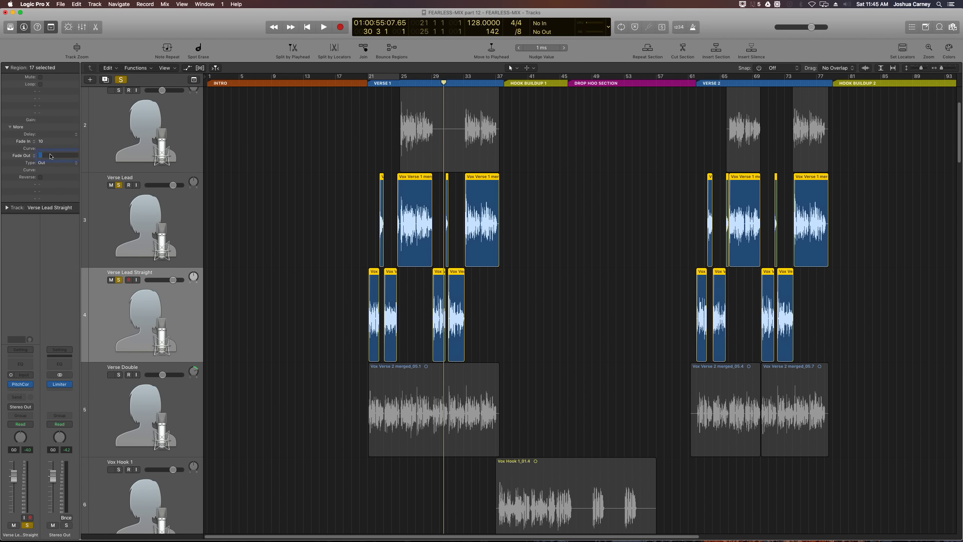
Set Fade Out to 10 for all selected Verse Lead and Verse Lead Straight regions
key(Return)
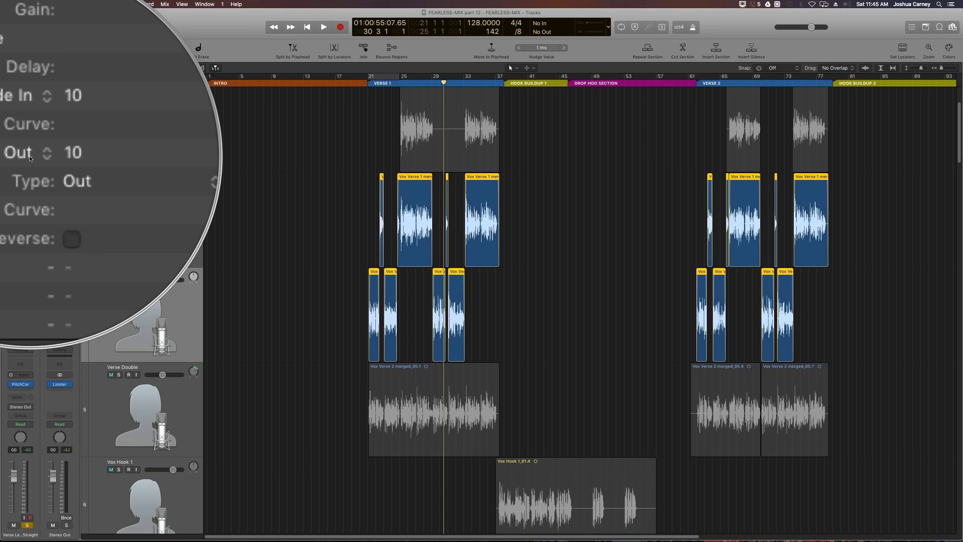
click(511, 282)
key(super+Right)
key(super+Right)
key(super+Right)
key(super+Right)
key(super+Right)
key(super+Right)
key(super+Right)
key(super+Right)
key(super+Right)
key(super+Right)
key(super+Right)
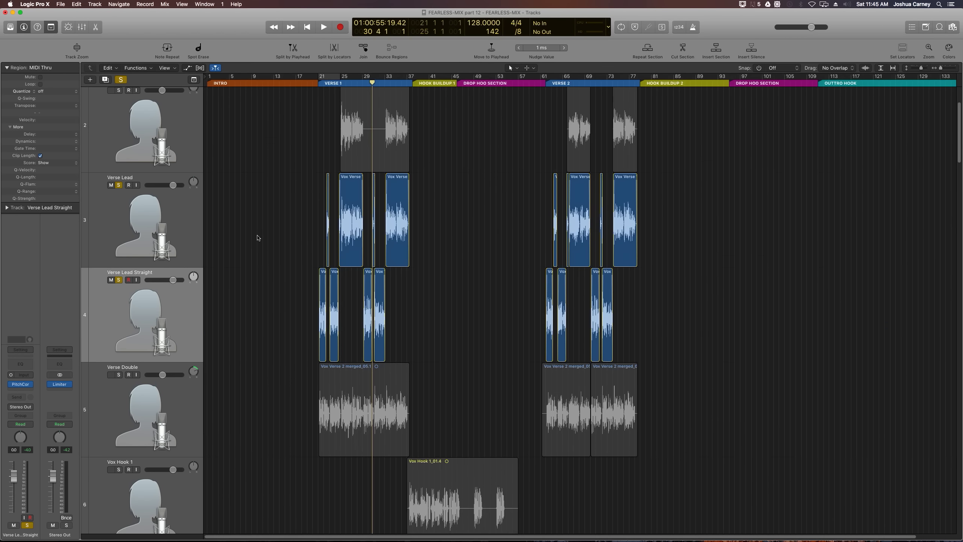
Join all regions on Verse Lead and Verse Lead Straight into new audio files and delete the silence between the two verses
drag(257, 235, 704, 292)
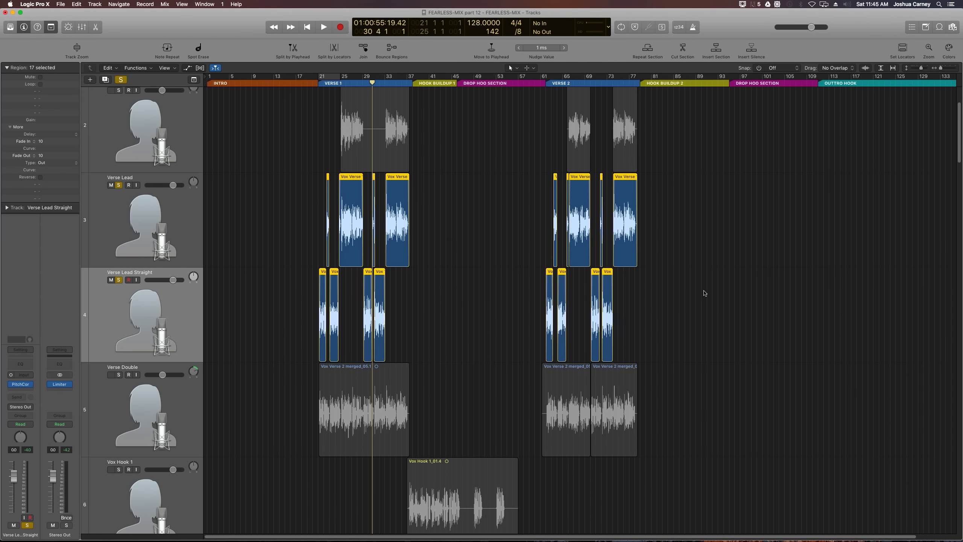
key(super+j)
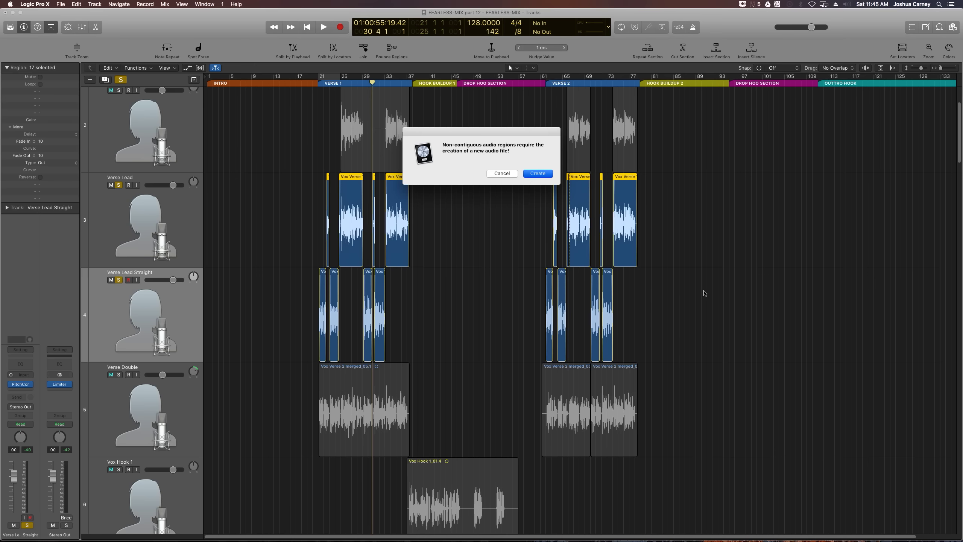
key(Return)
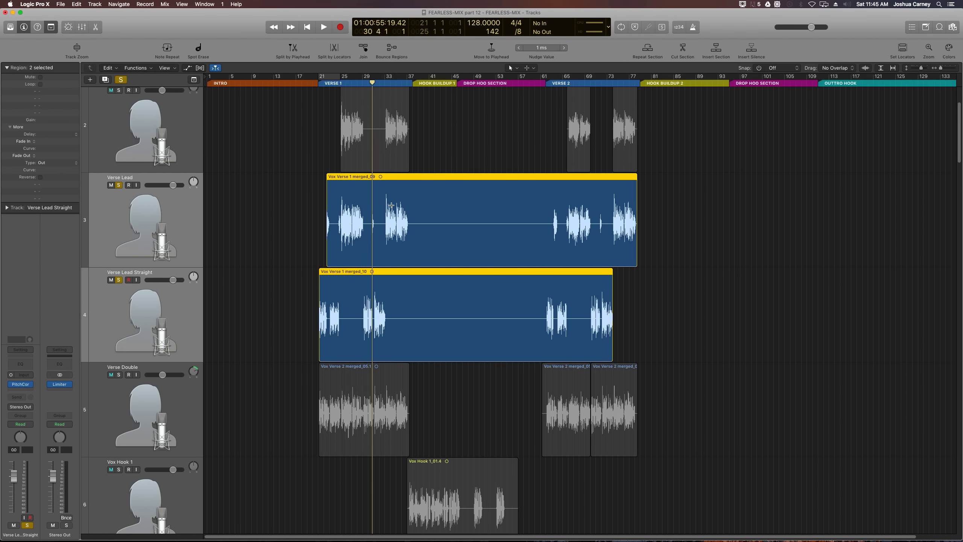
drag(415, 237, 540, 318)
key(Delete)
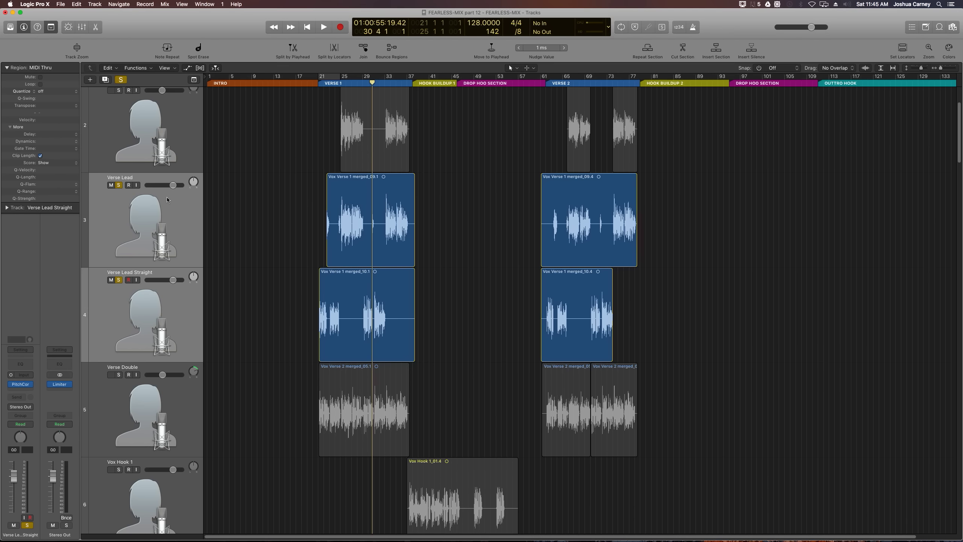
Unsolo Verse Lead and Verse Lead Straight and play Verse 1 in a cycle around the joined Verse Lead Straight region
click(119, 185)
click(118, 280)
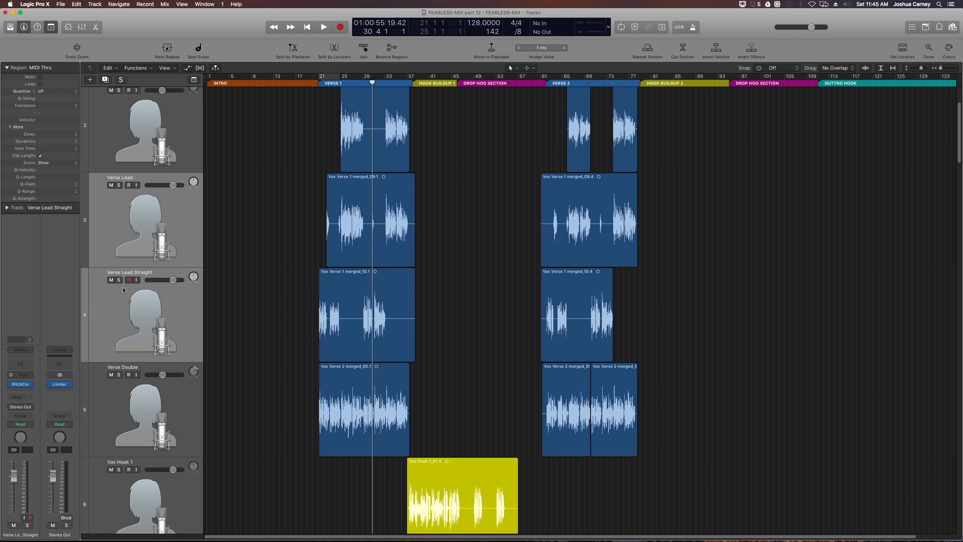
click(361, 304)
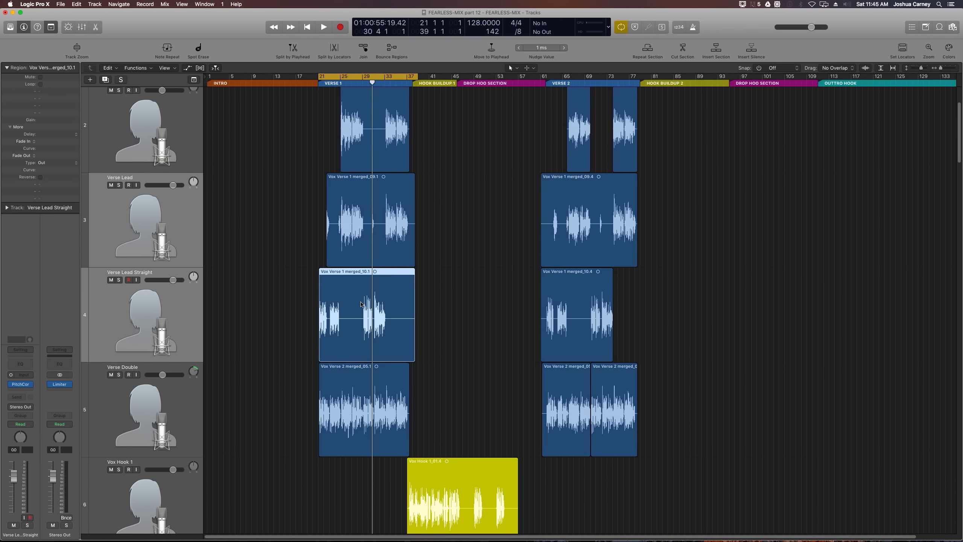
key(shift+space)
key(z)
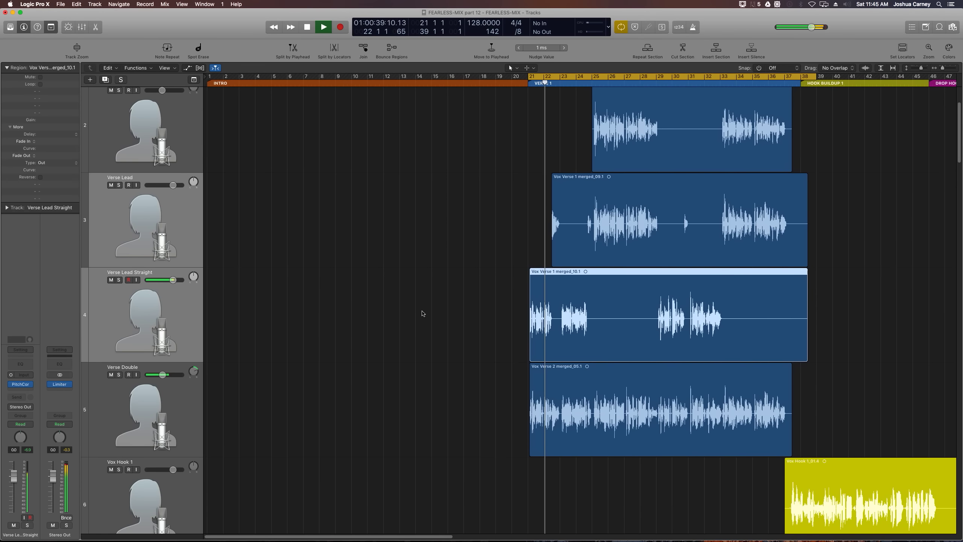
Select the Verse Harmony track during Verse 1 playback and lower its volume slightly, then deselect its region
scroll(423, 313, right, 5)
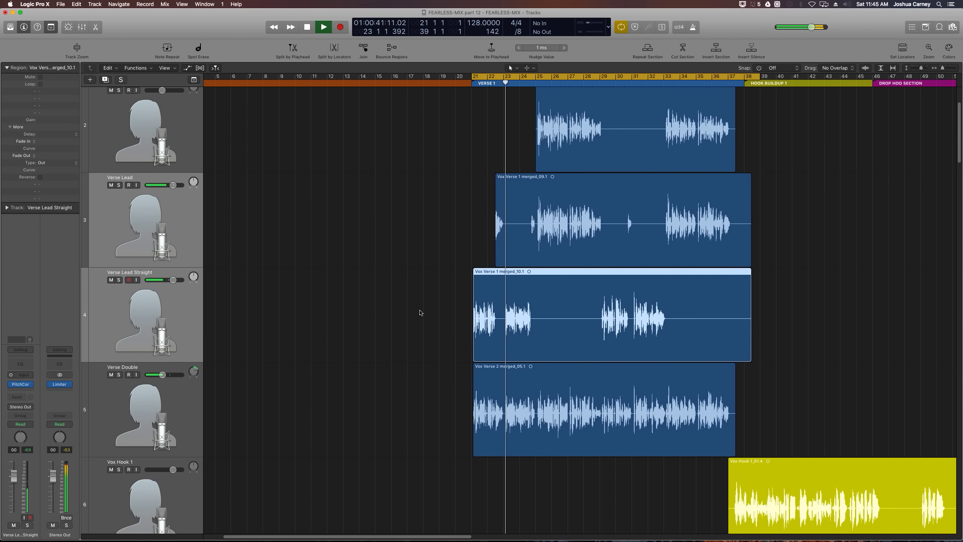
scroll(417, 318, right, 5)
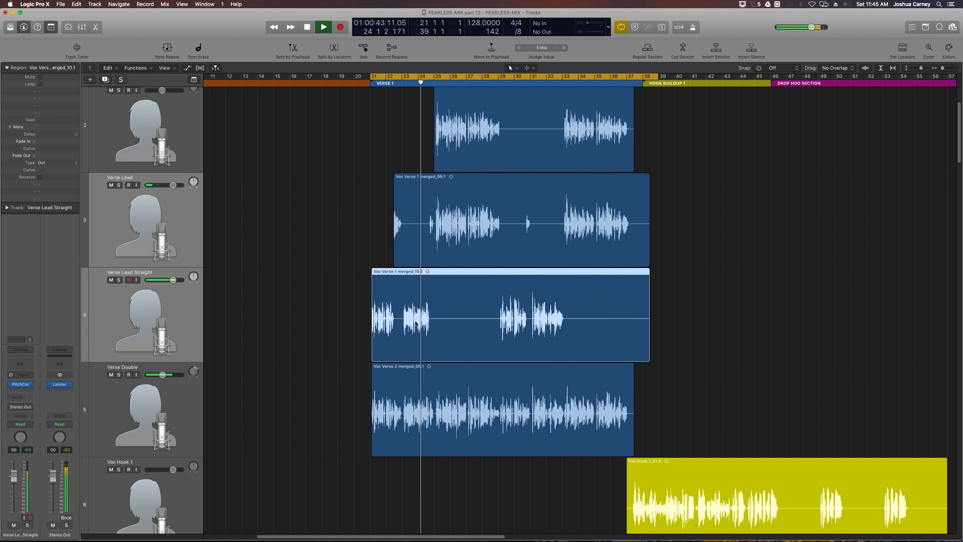
scroll(415, 323, right, 5)
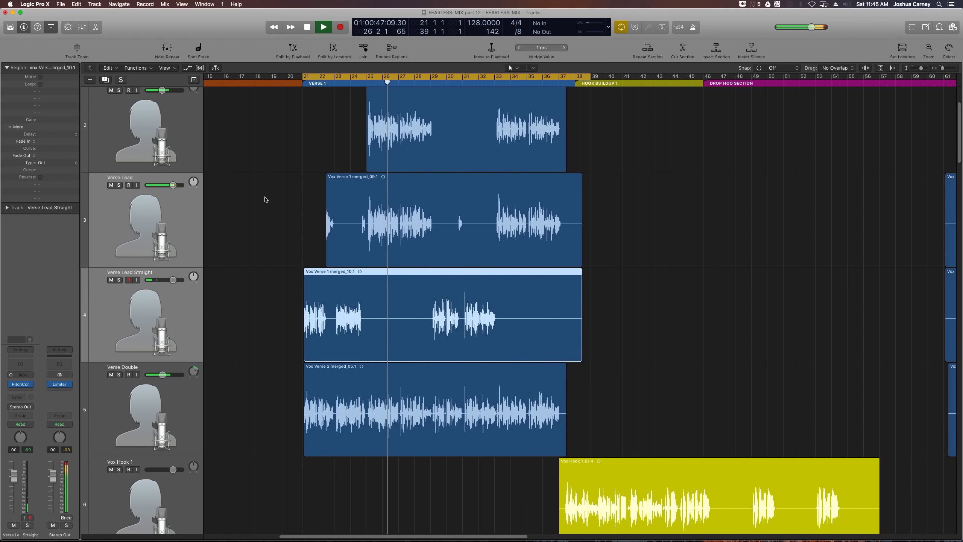
click(177, 119)
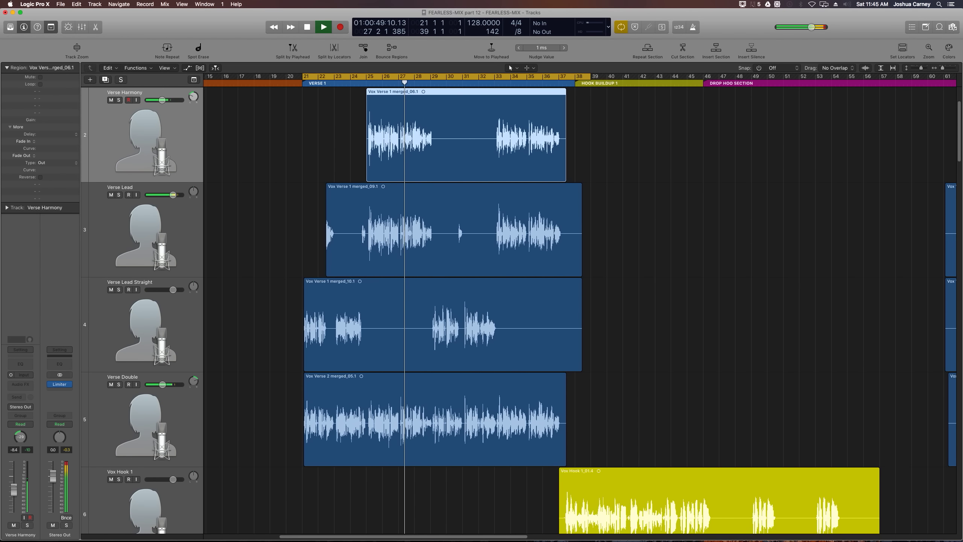
click(711, 397)
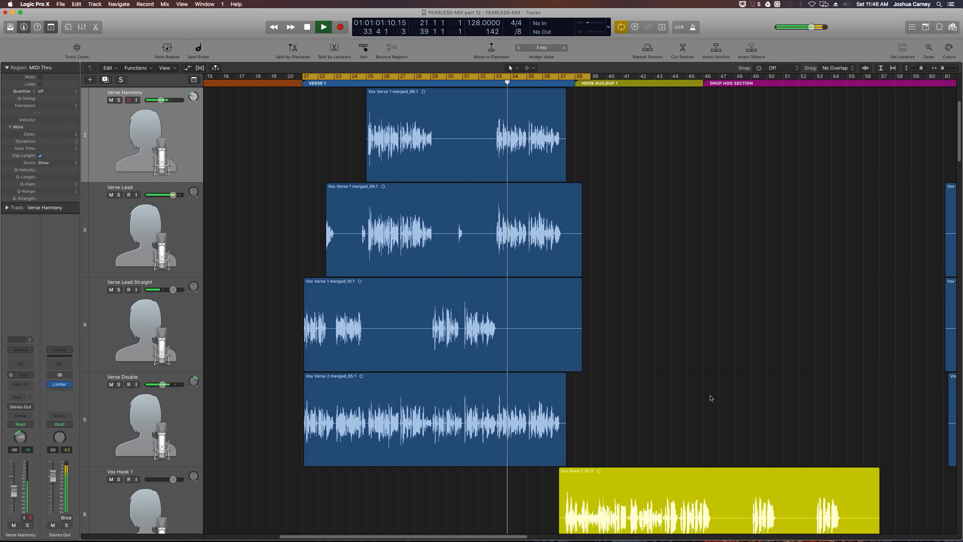
Examine the end of Verse 1 up close during playback, stop just past the start of Vox Hook 1, and return to the wider arrangement
key(super+Right)
key(super+Right)
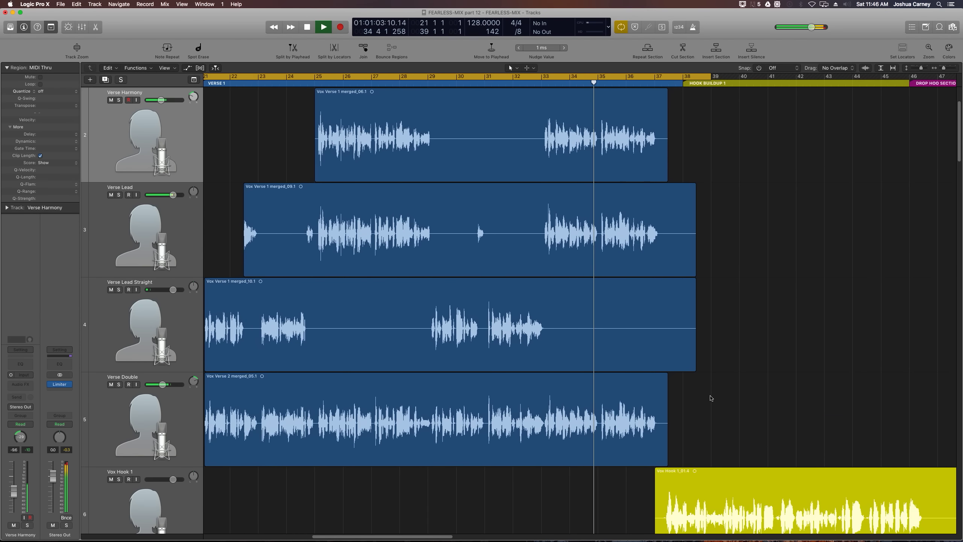
scroll(712, 397, left, 1)
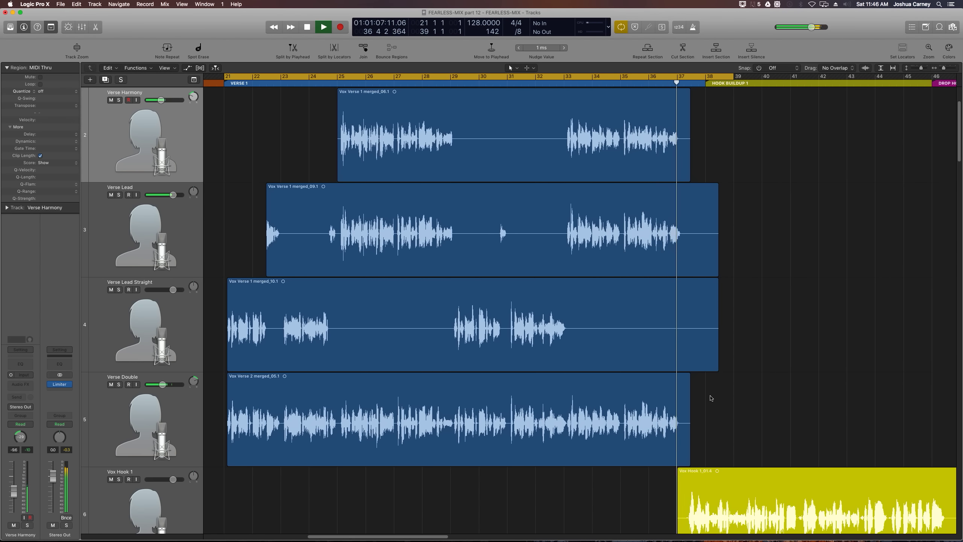
key(space)
key(super+Right)
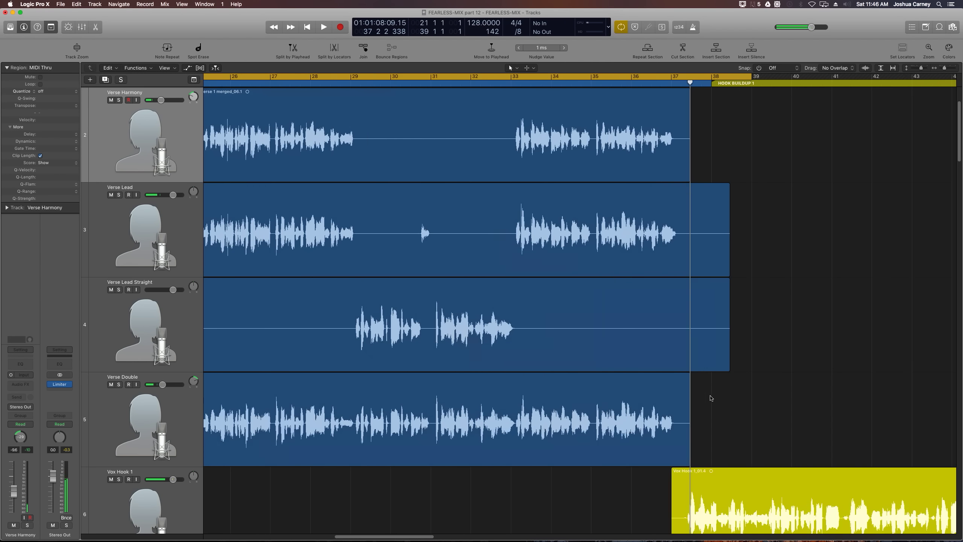
key(z)
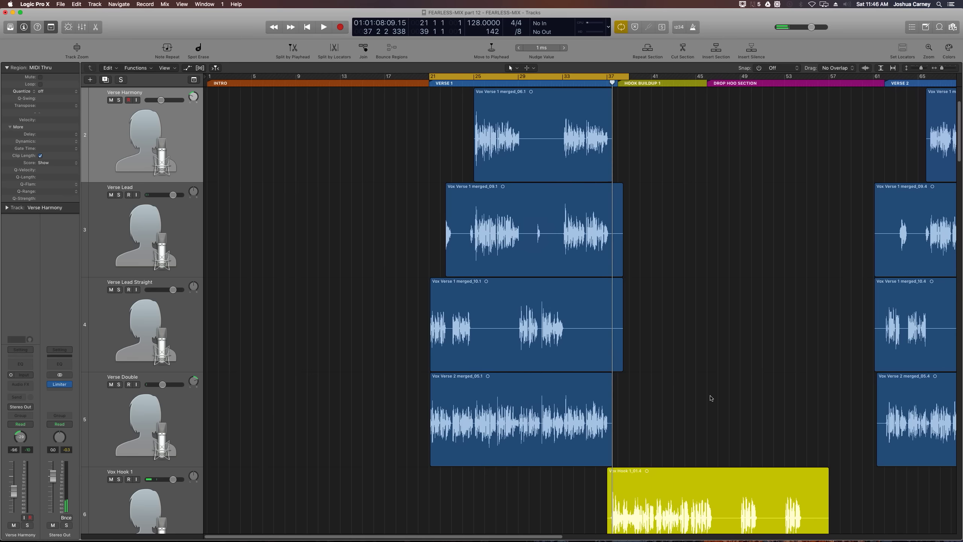